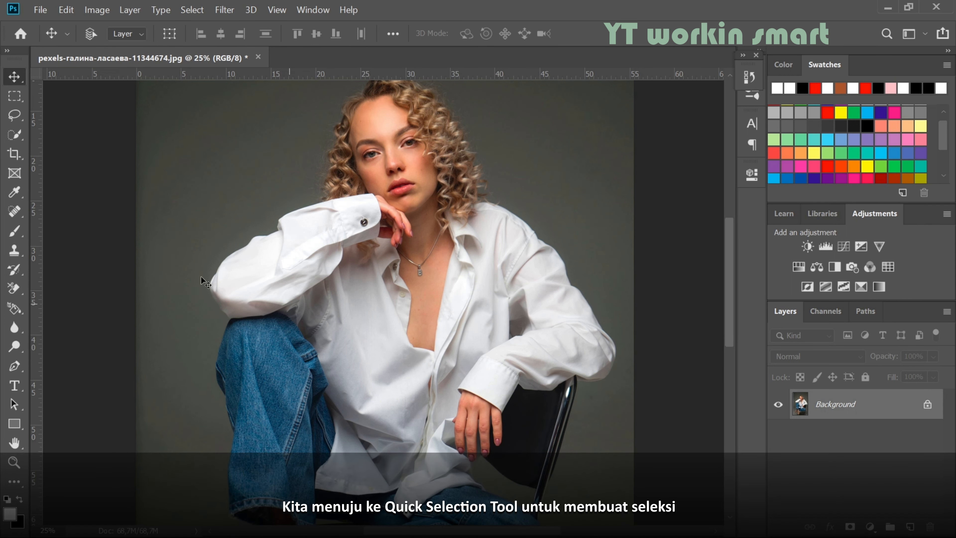
- Select the whole white shirt, including both sleeves and the lower hem, with the Quick Selection tool
right_click(14, 135)
left_click(56, 133)
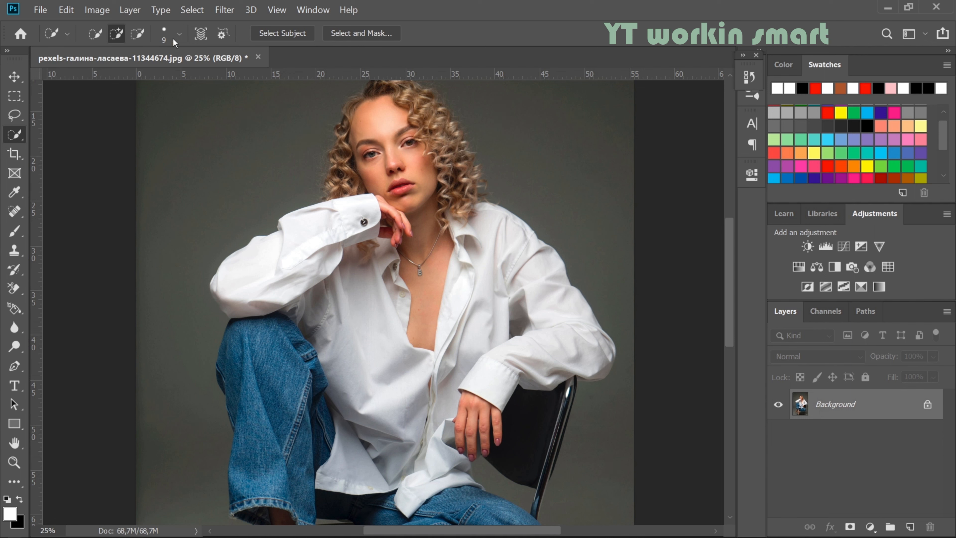
mouse_move(356, 302)
left_mouse_down()
mouse_move(348, 356)
mouse_move(306, 273)
mouse_move(277, 269)
mouse_move(228, 307)
left_mouse_up()
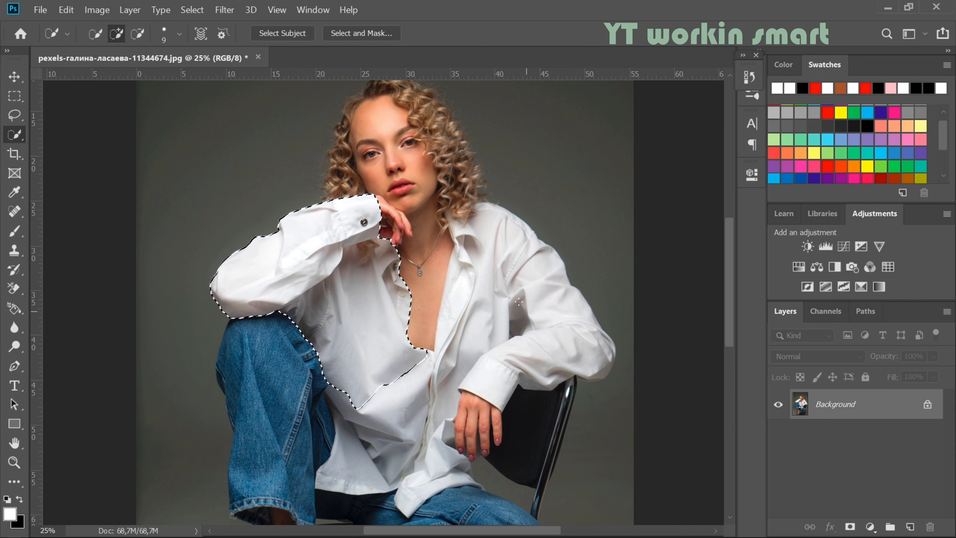
mouse_move(519, 301)
left_mouse_down()
mouse_move(476, 328)
mouse_move(522, 295)
mouse_move(559, 351)
mouse_move(568, 344)
mouse_move(602, 361)
left_mouse_up()
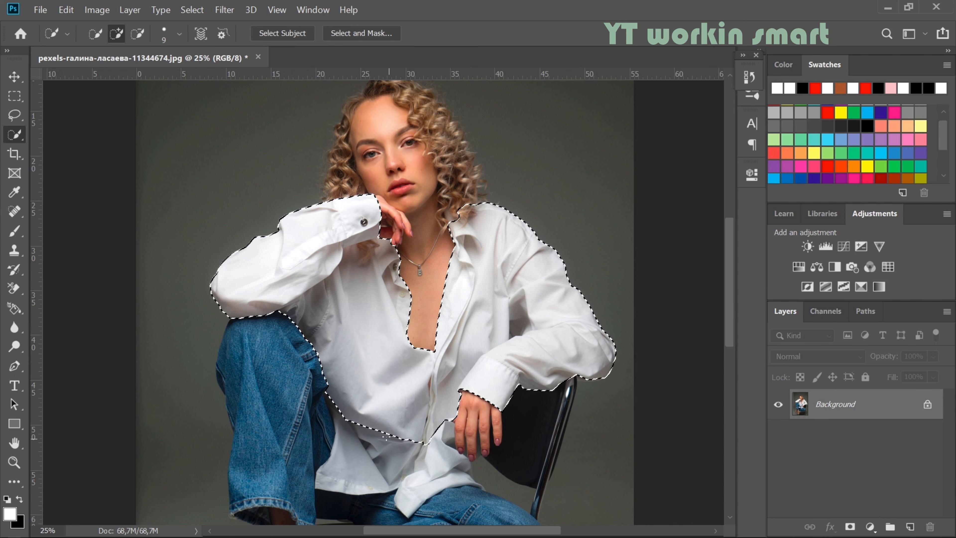
left_click_drag(424, 448, 432, 460)
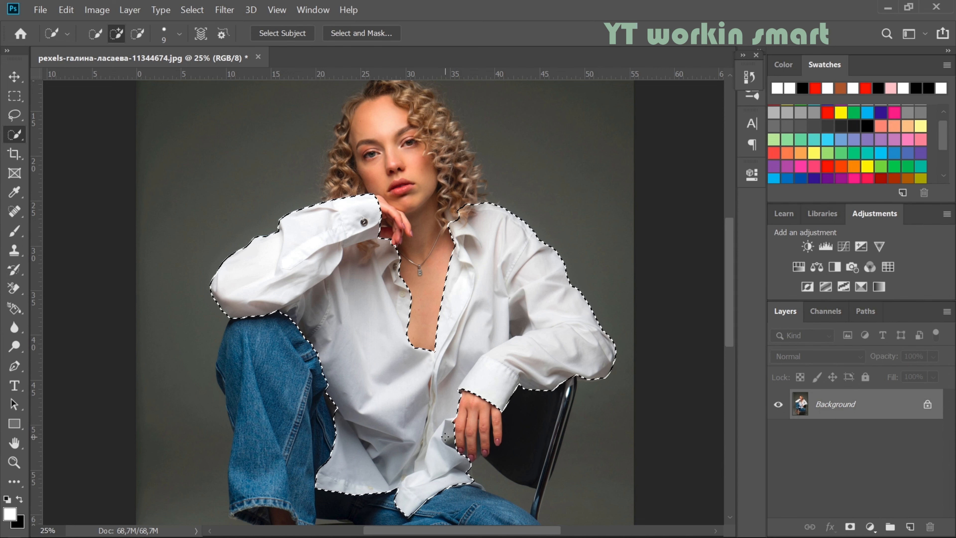
- Add a Solid Color fill layer in pink ff9191 over the shirt selection and set its blend mode to Multiply
left_click(870, 527)
left_click(620, 146)
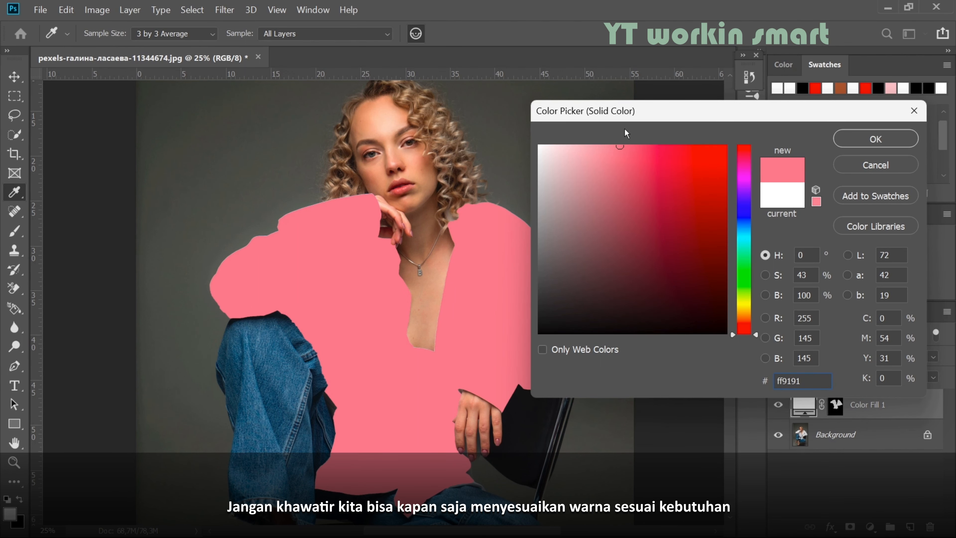
left_click(857, 140)
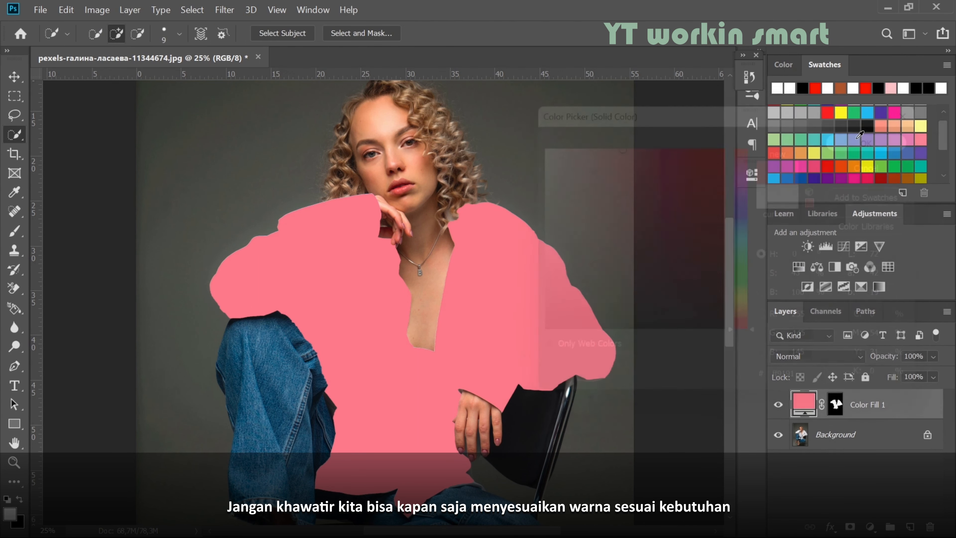
left_click(831, 360)
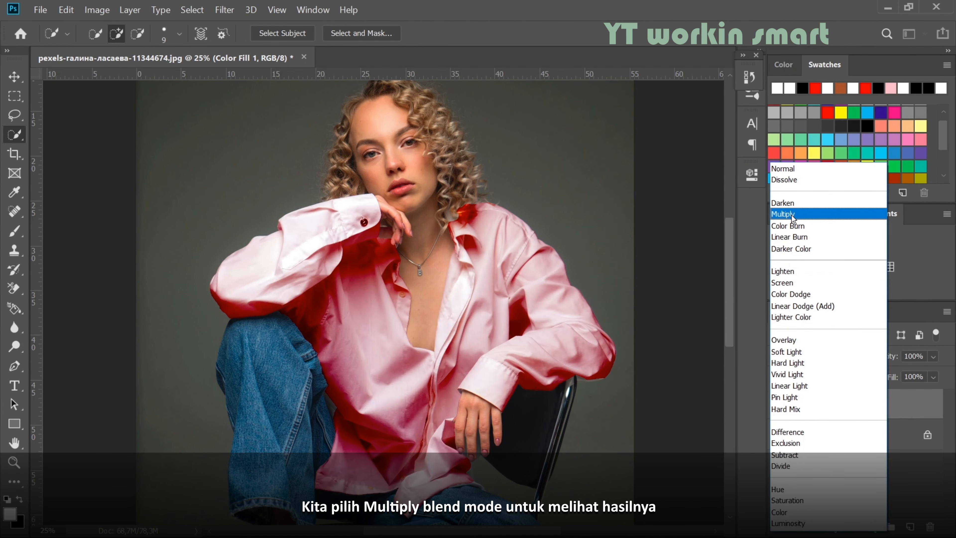
left_click(791, 213)
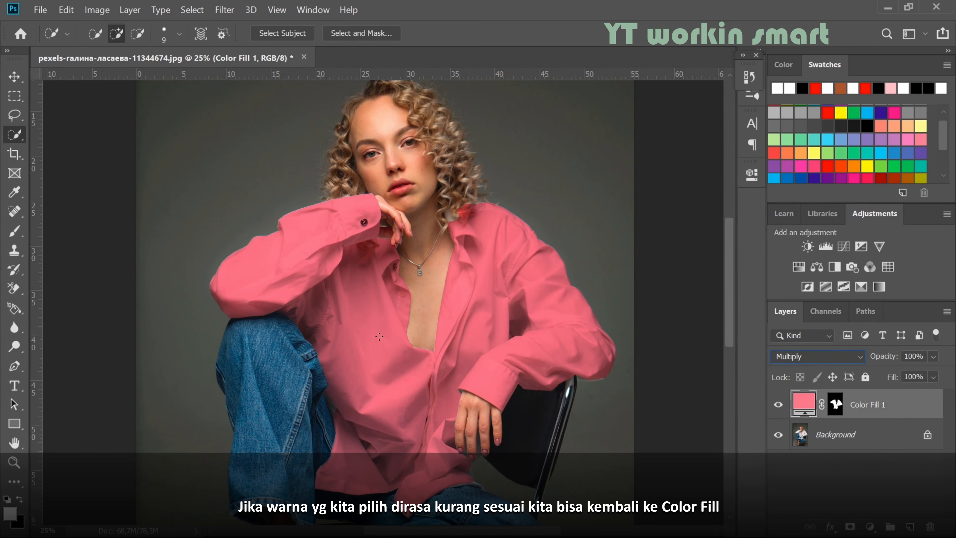
- Change the shirt's colour fill to a stronger pink, ff7d7d
double_click(804, 405)
left_click(683, 147)
left_click_drag(666, 147, 744, 124)
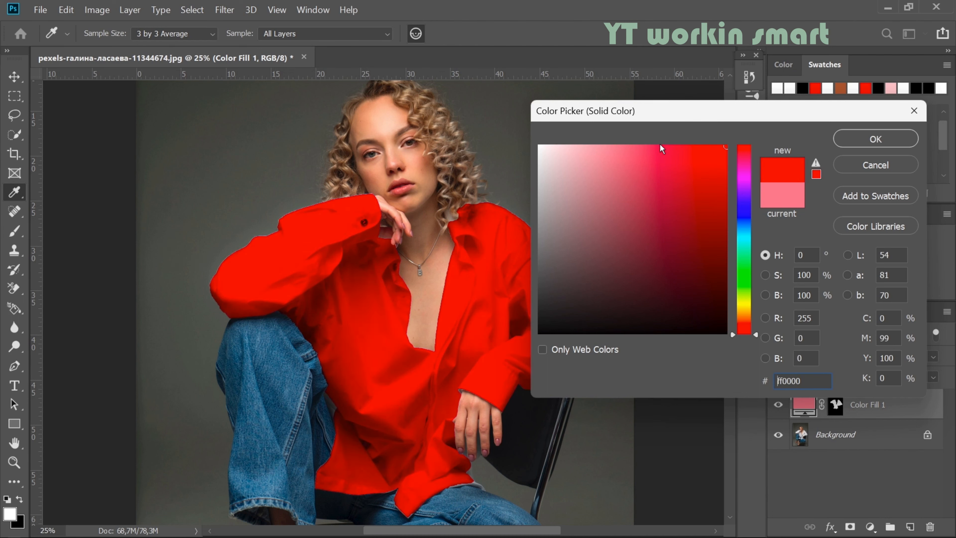
left_click_drag(662, 149, 626, 132)
left_click(876, 139)
- Add a Curves adjustment layer above the colour fill layer and close its properties
left_click(871, 526)
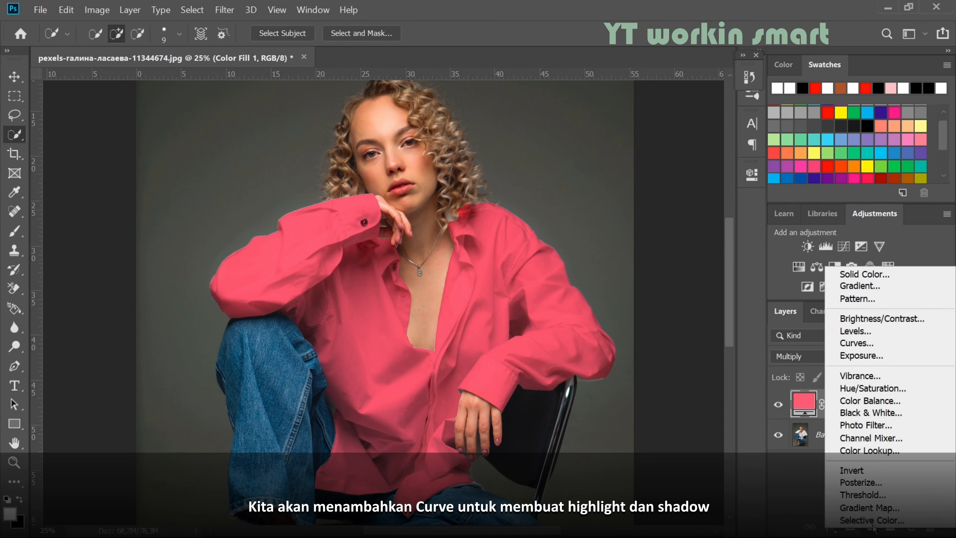
left_click(856, 344)
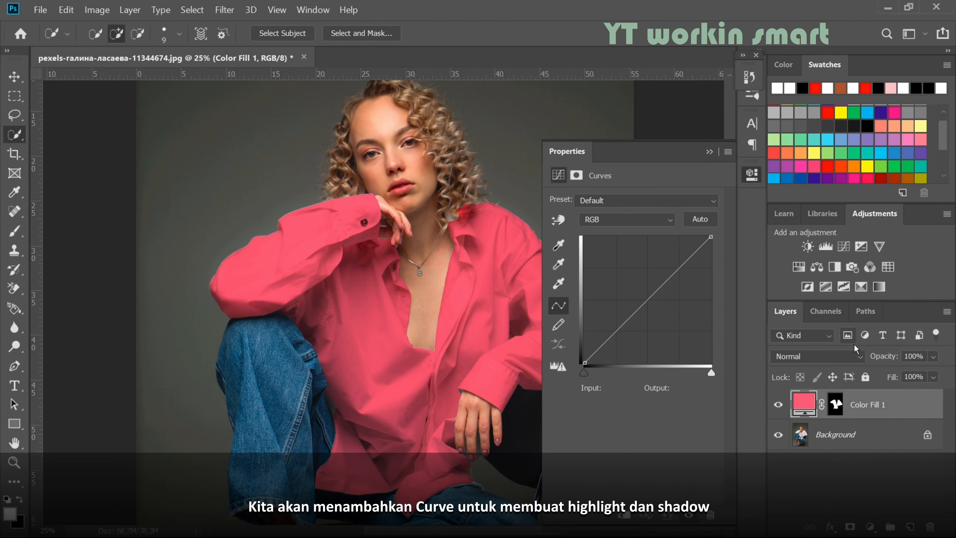
left_click(711, 152)
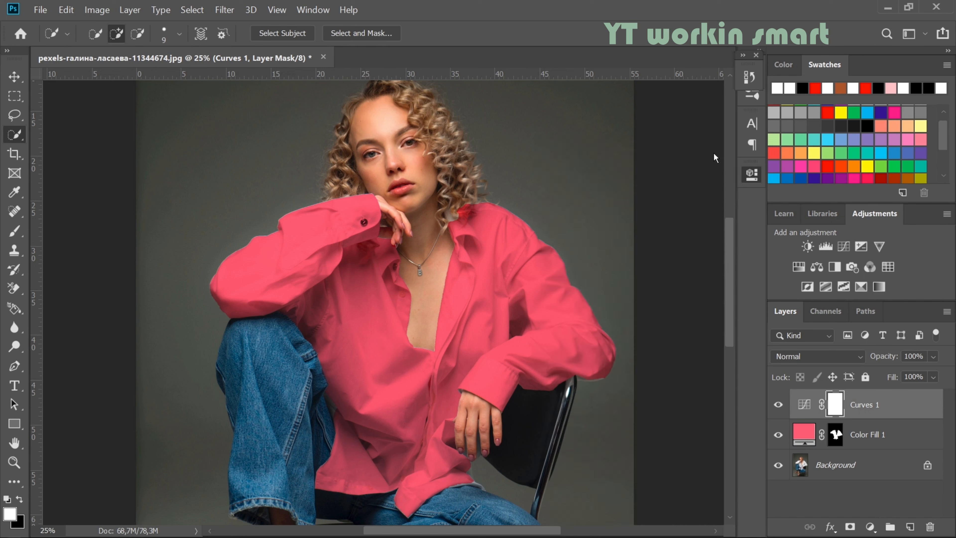
- Group the Curves and colour fill layers, and move the colour fill's layer mask onto the group
left_click(859, 433, "shift")
key("ctrl+g")
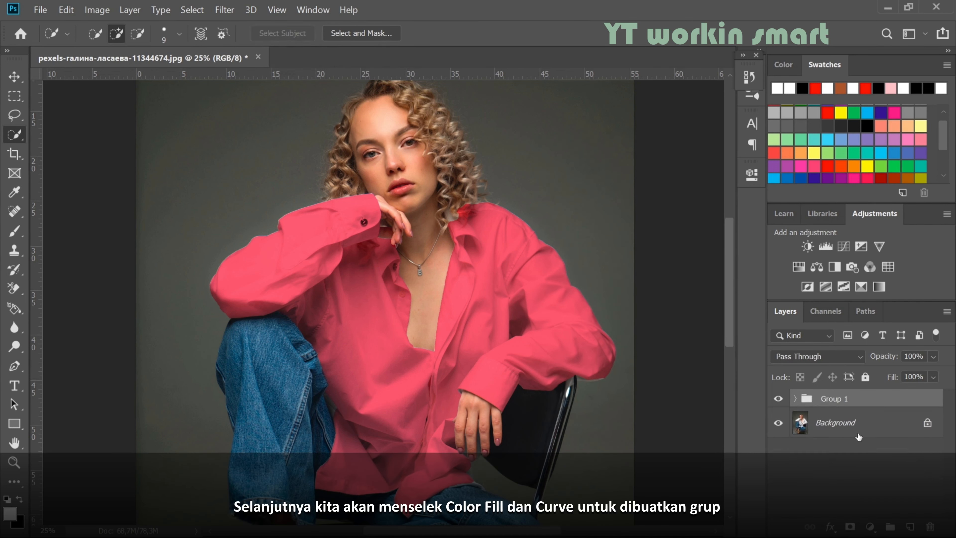
left_click(795, 399)
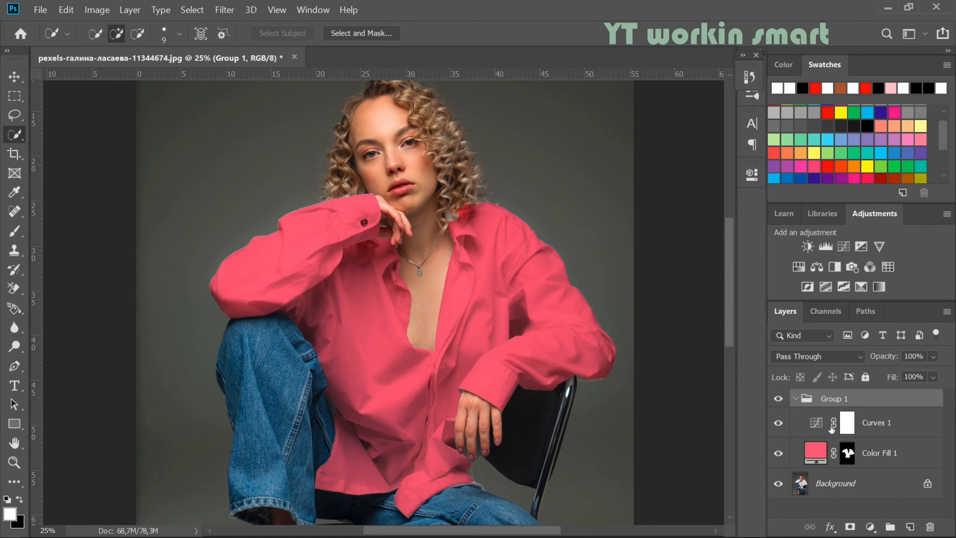
left_click(848, 454)
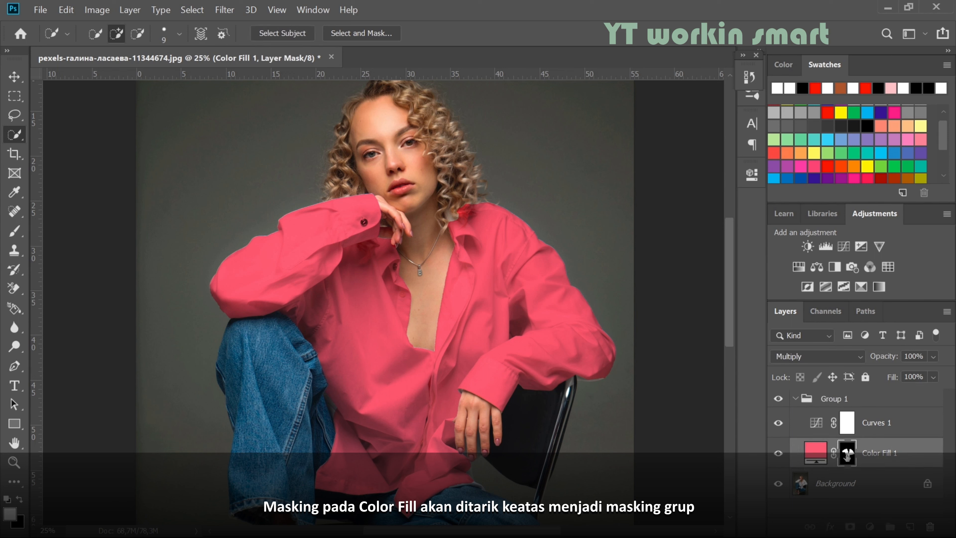
left_click_drag(848, 454, 835, 405)
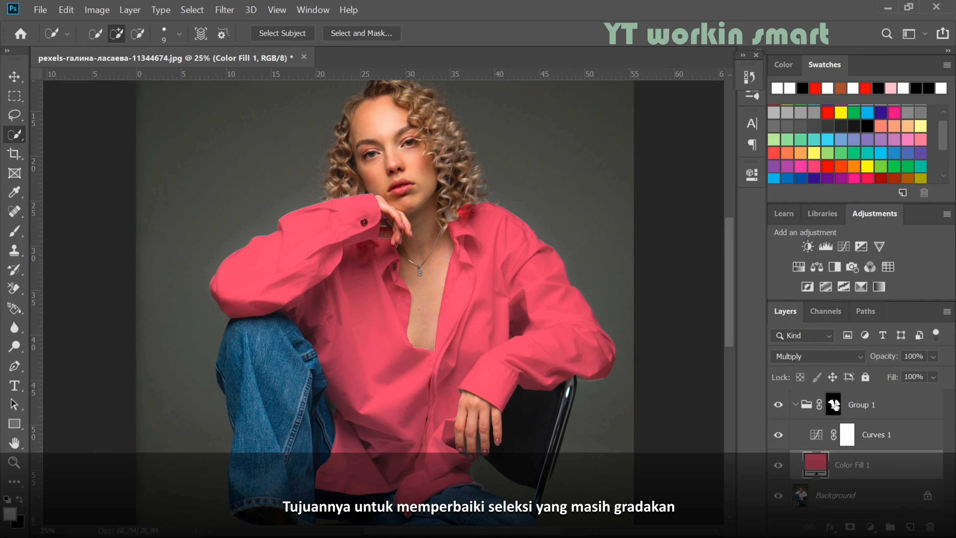
- Using on-image Curves adjustment, darken the shadow below the collar and raise the sleeve highlight to input 164, output 192
double_click(816, 435)
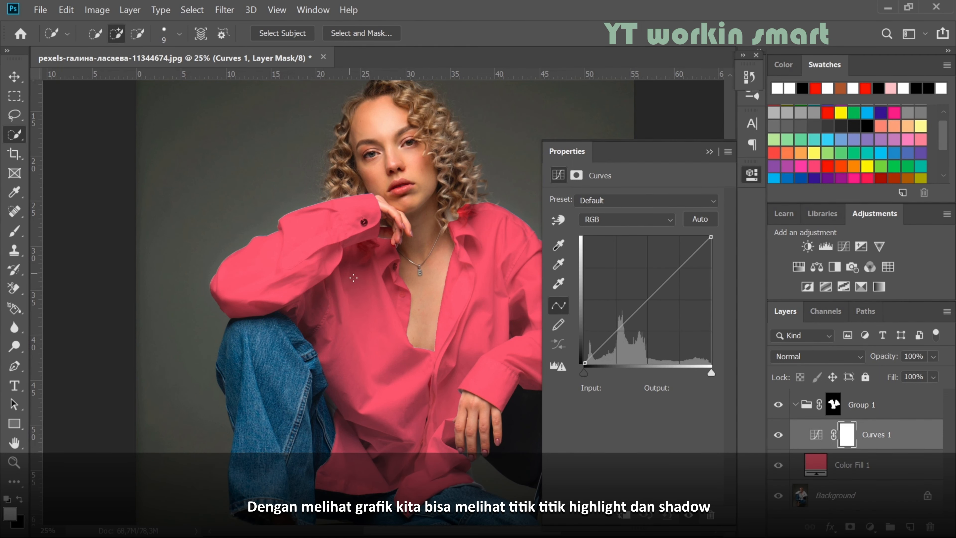
left_click(559, 219)
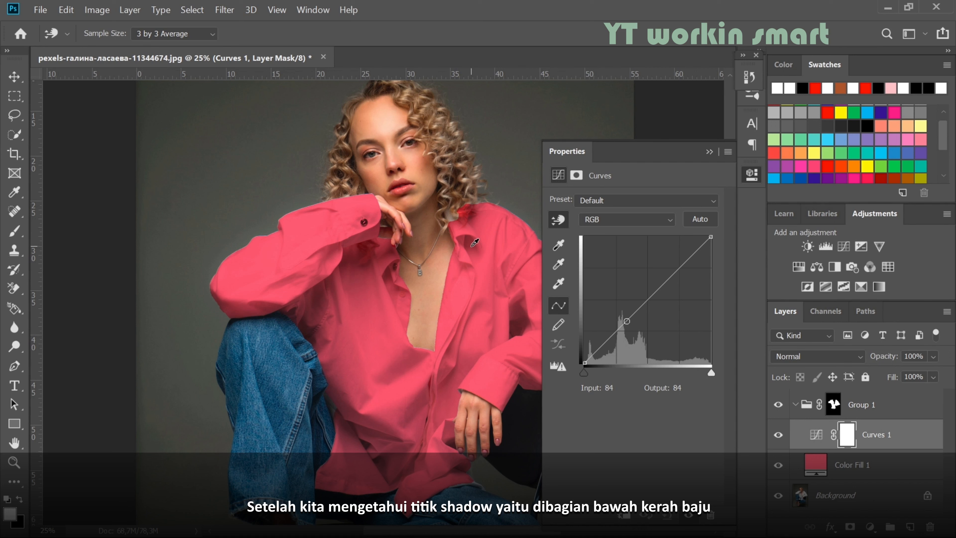
left_click_drag(476, 243, 476, 255)
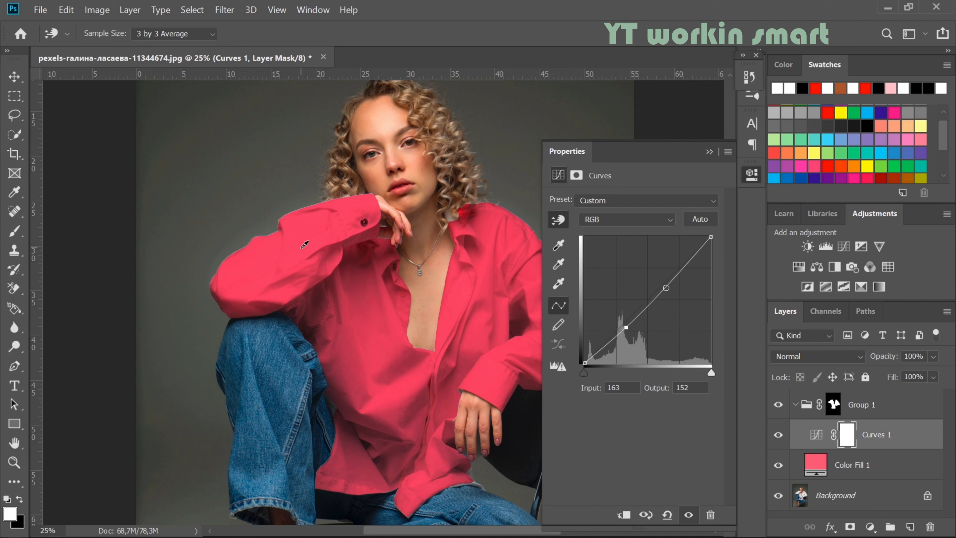
left_click_drag(305, 245, 314, 216)
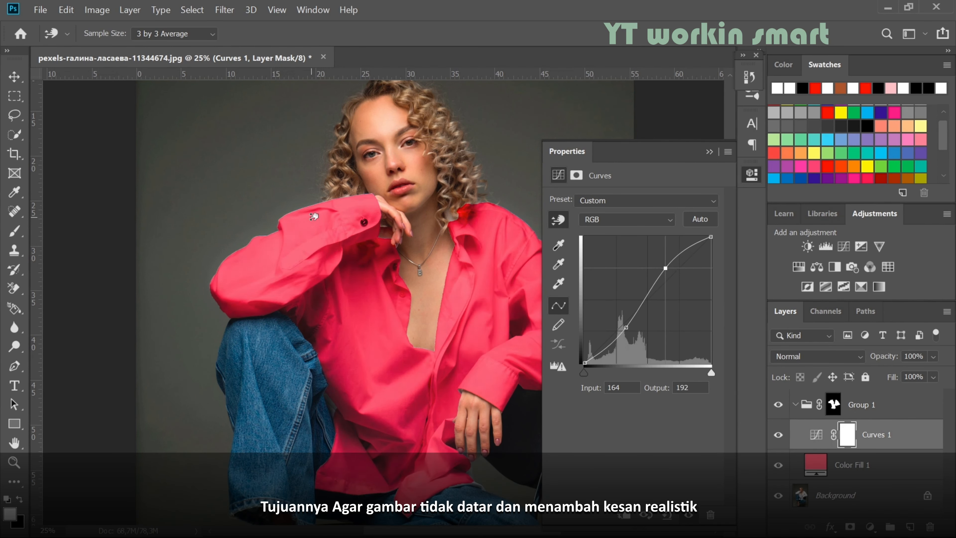
left_click_drag(313, 216, 313, 216)
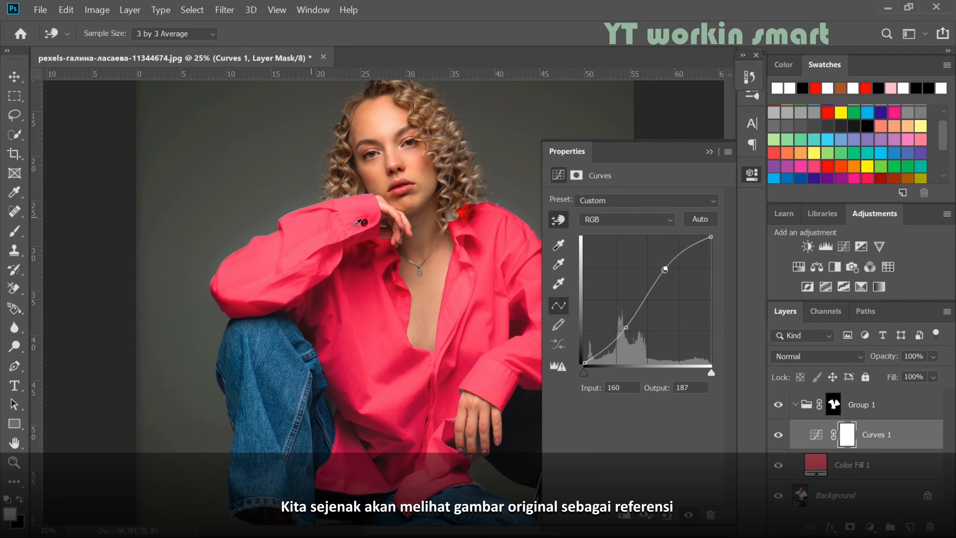
- Compare the recoloured shirt with the original photo by showing only the Background layer and restoring the others
key("alt")
left_click(778, 497, "alt")
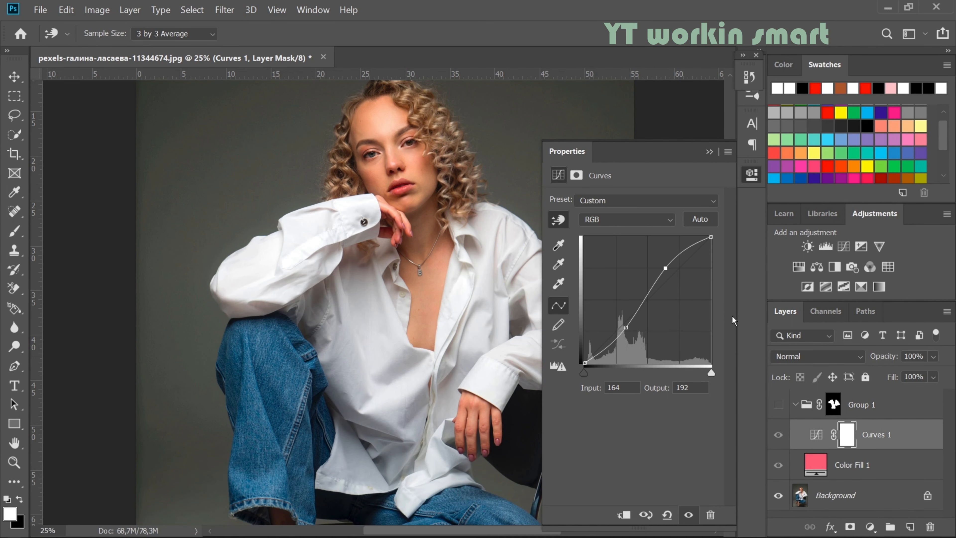
left_click(779, 497, "alt")
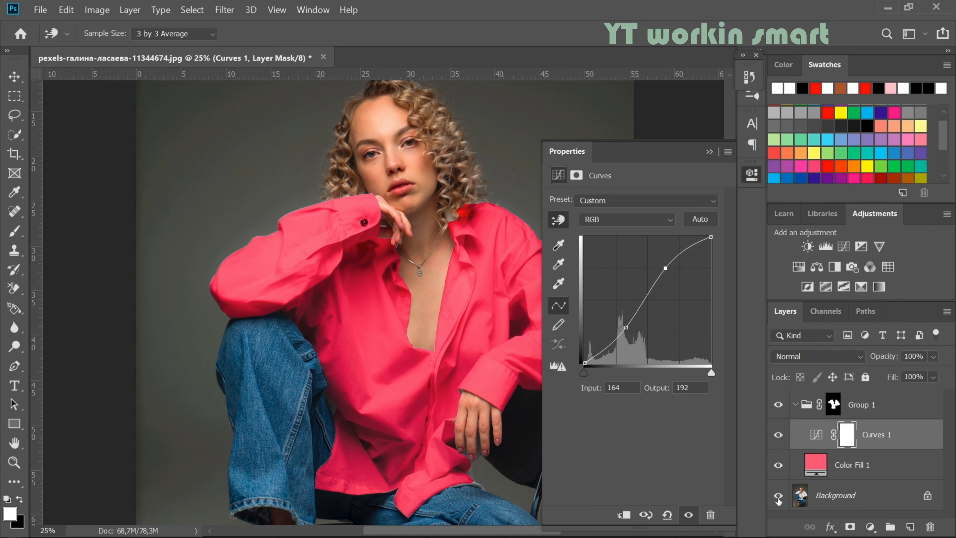
left_click(778, 497, "alt")
left_click(778, 496, "alt")
- Fine-tune the Curves shadow point to input 84, output 74 and the highlight point to input 170, output 198
left_click(626, 327)
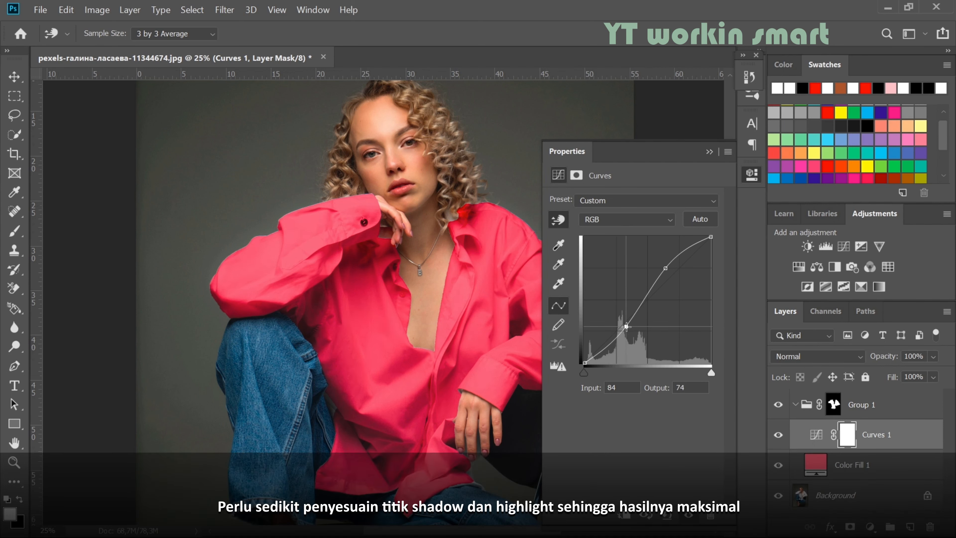
left_click_drag(667, 266, 668, 265)
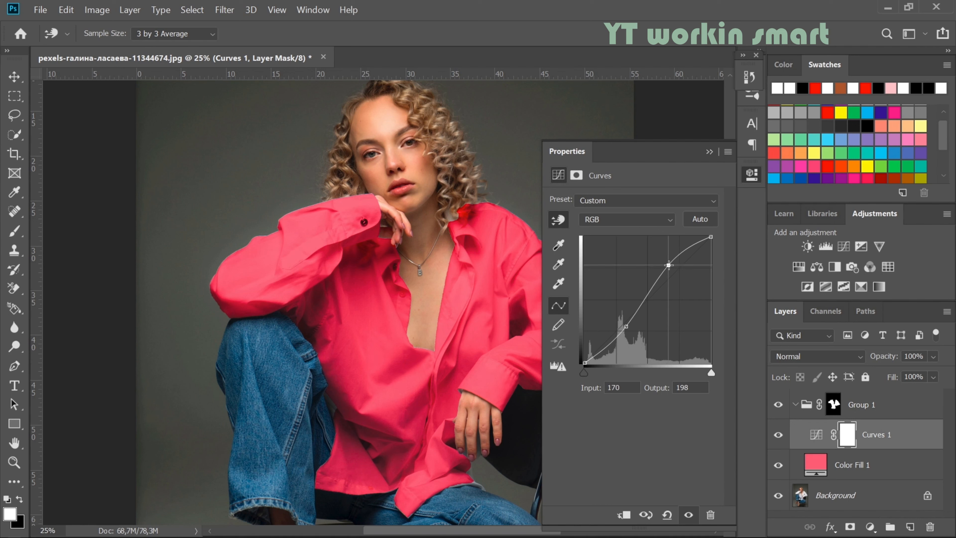
left_click(710, 152)
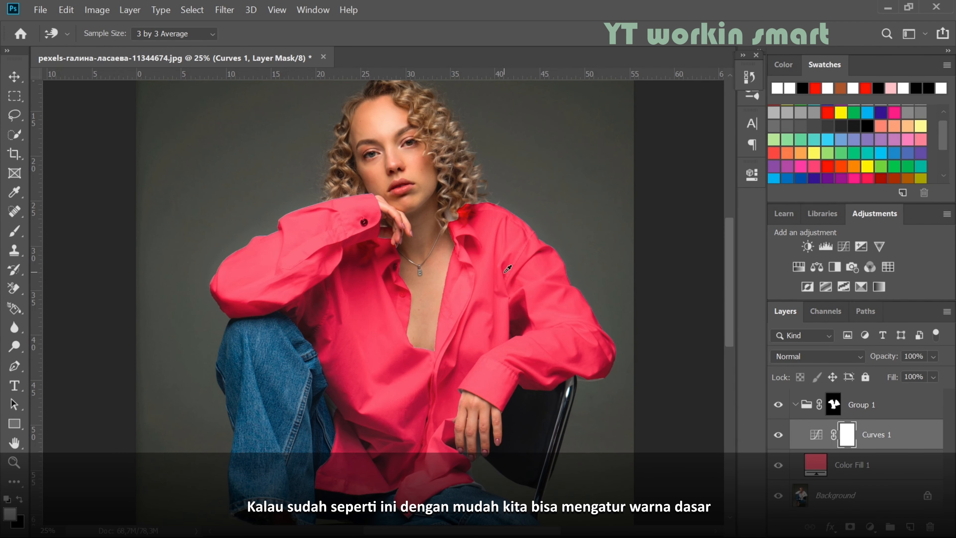
- Try the shirt's colour fill in yellow ffd07d, green a2ff7d and blue 7dd6ff, and set it to light pink ff9090
key("v")
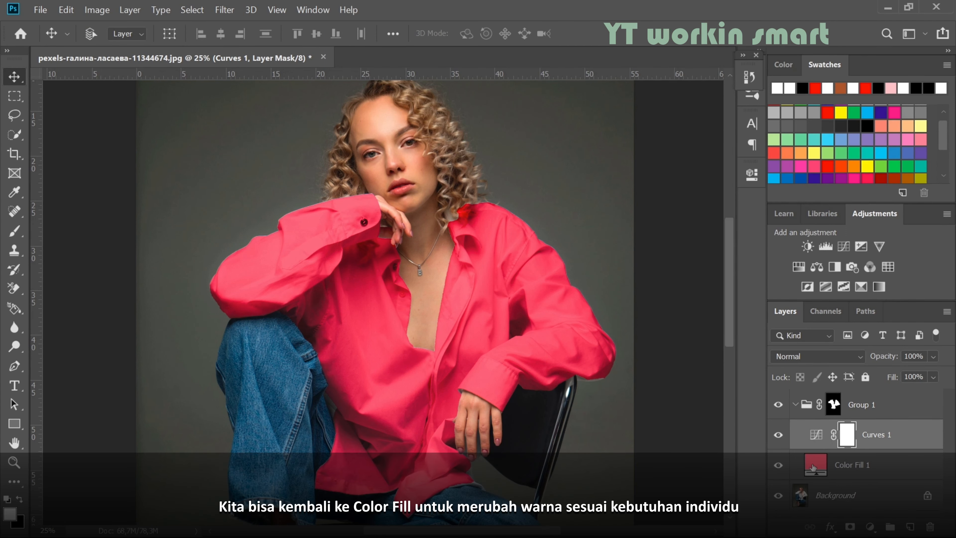
double_click(821, 468)
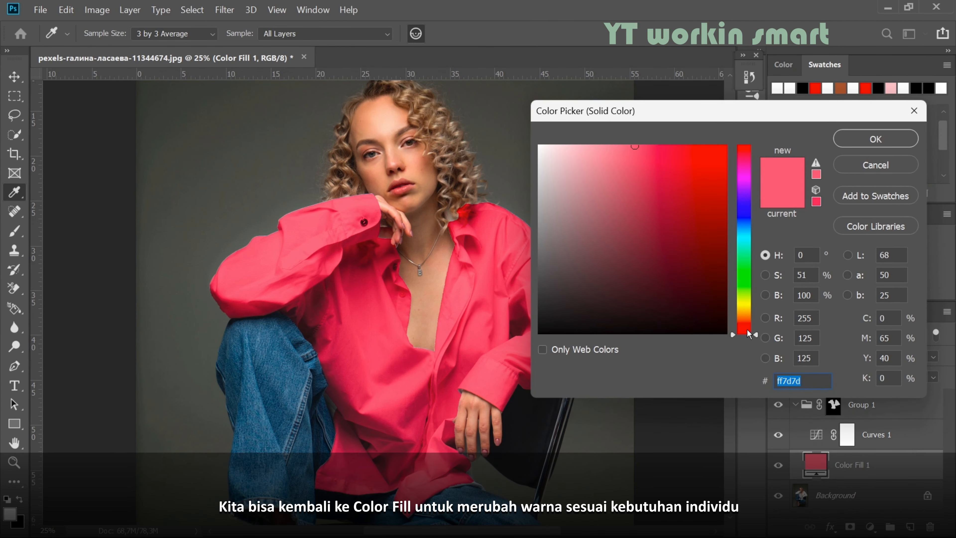
left_click_drag(757, 337, 754, 318)
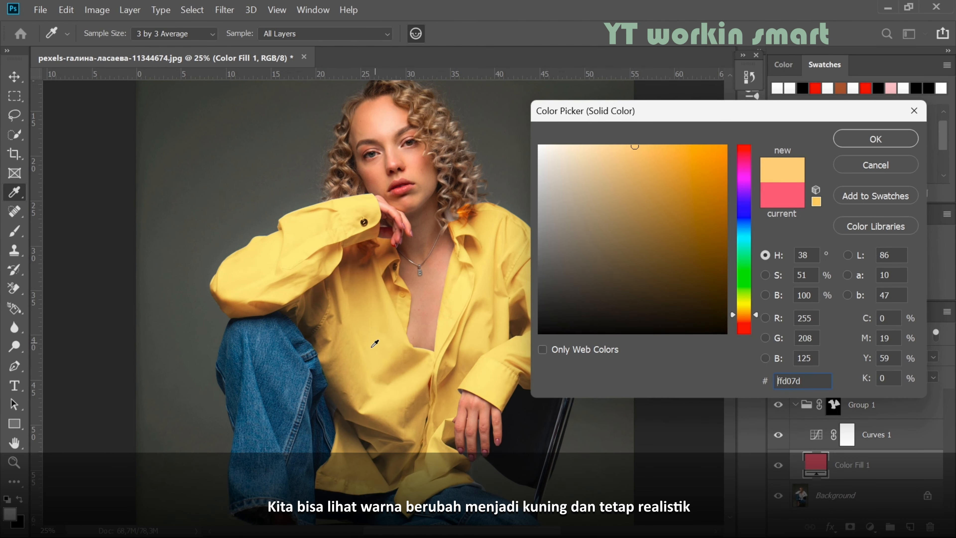
left_click_drag(756, 315, 754, 284)
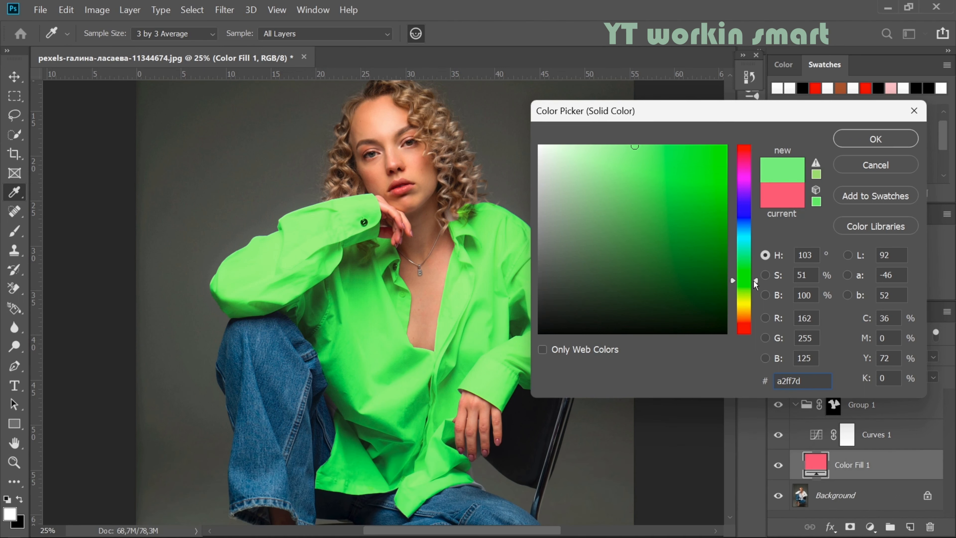
left_click_drag(756, 283, 748, 229)
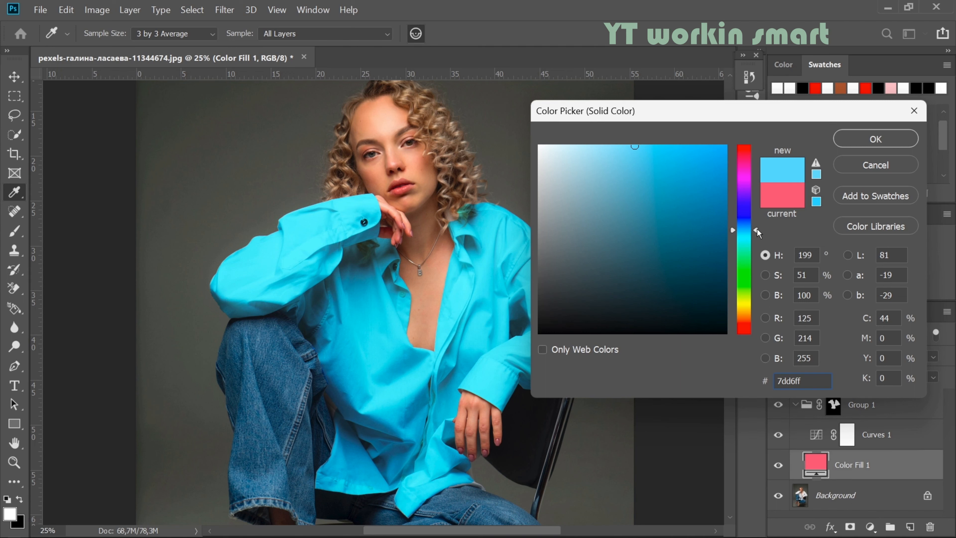
left_click_drag(757, 228, 750, 145)
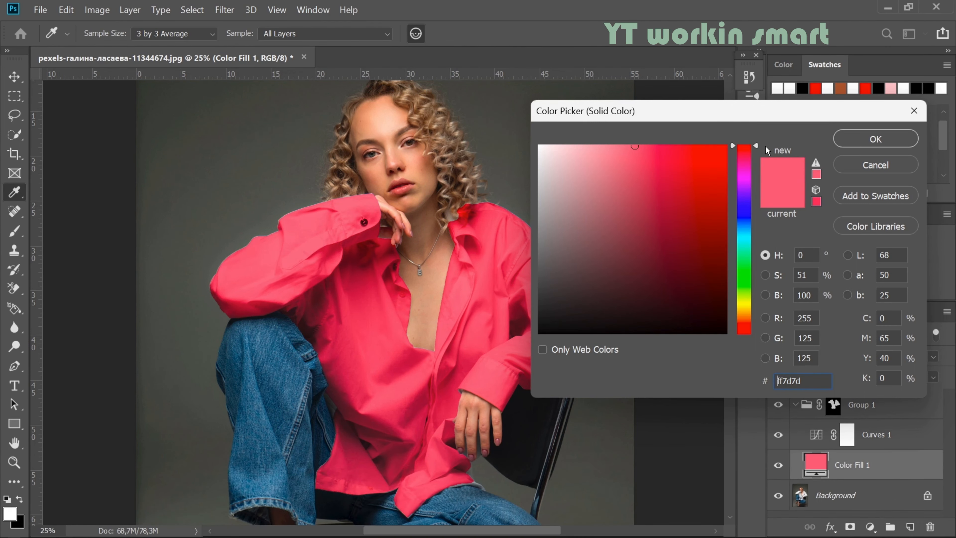
left_click_drag(634, 147, 621, 143)
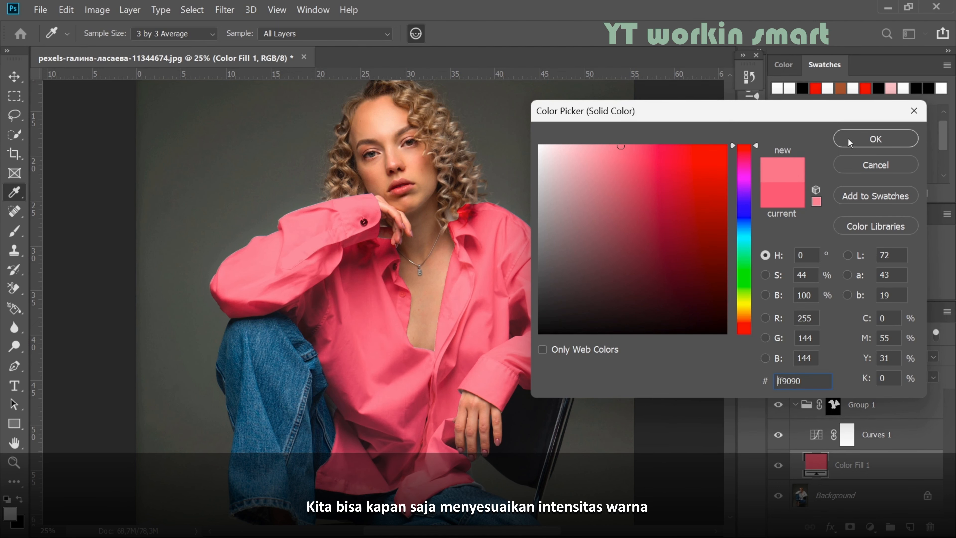
left_click(875, 139)
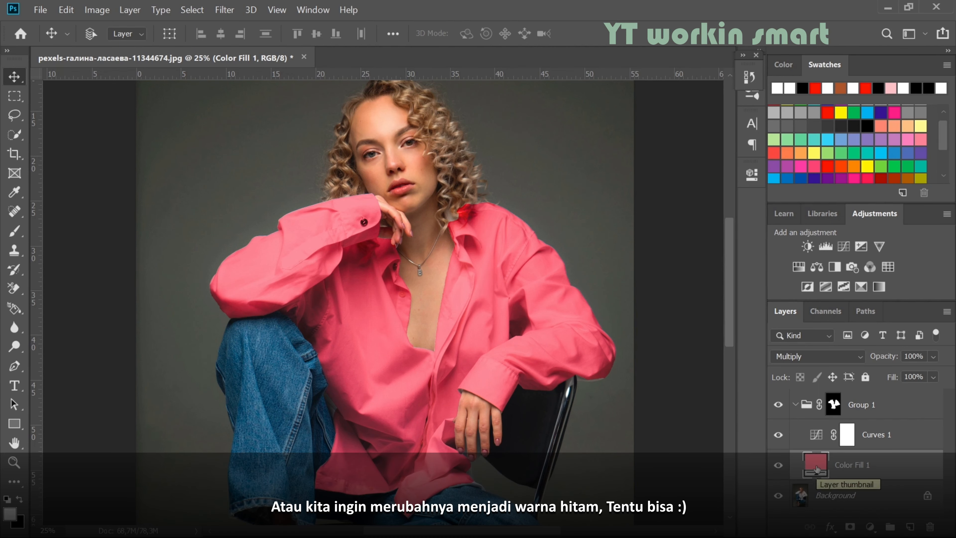
- Set the shirt's colour fill to dark grey 5f5f5f
double_click(817, 469)
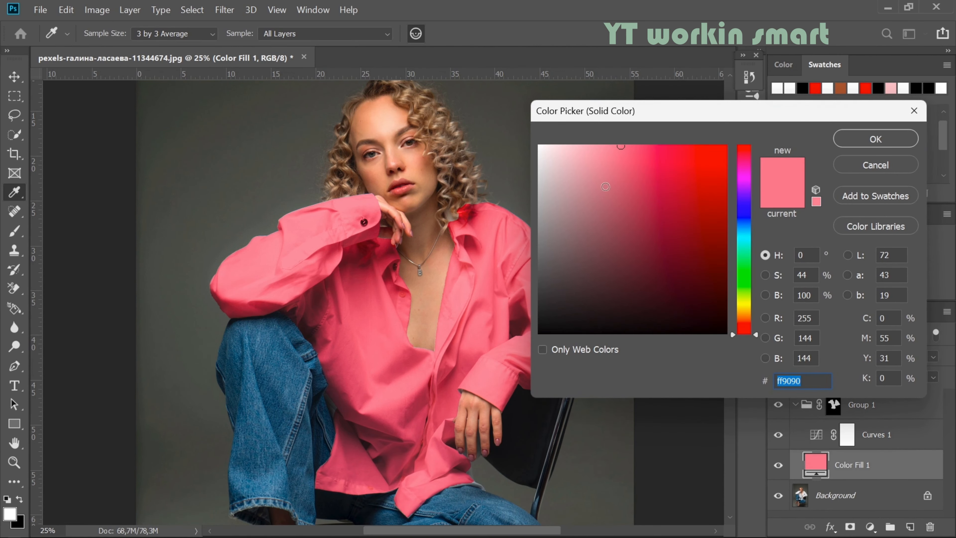
mouse_move(606, 186)
left_mouse_down()
mouse_move(489, 207)
mouse_move(507, 208)
mouse_move(484, 264)
left_mouse_up()
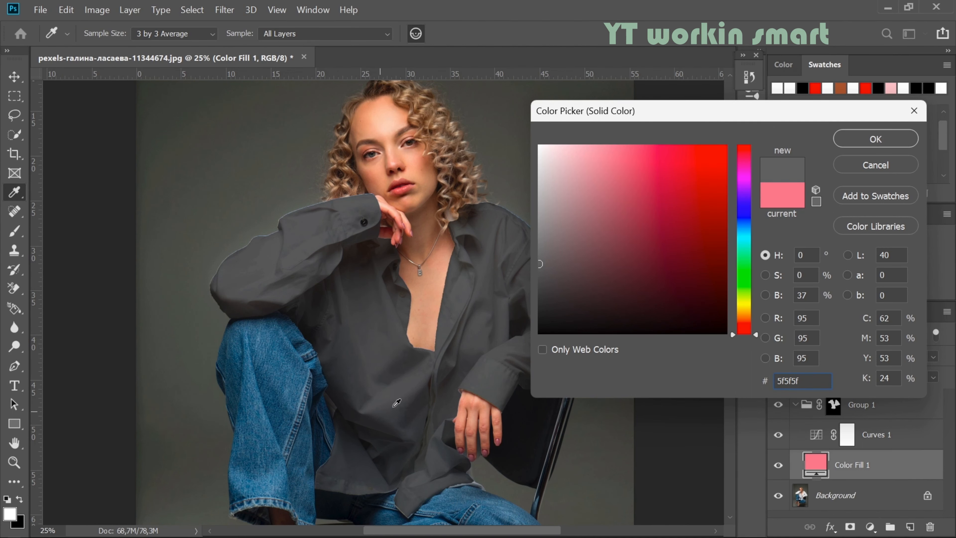
left_click(872, 143)
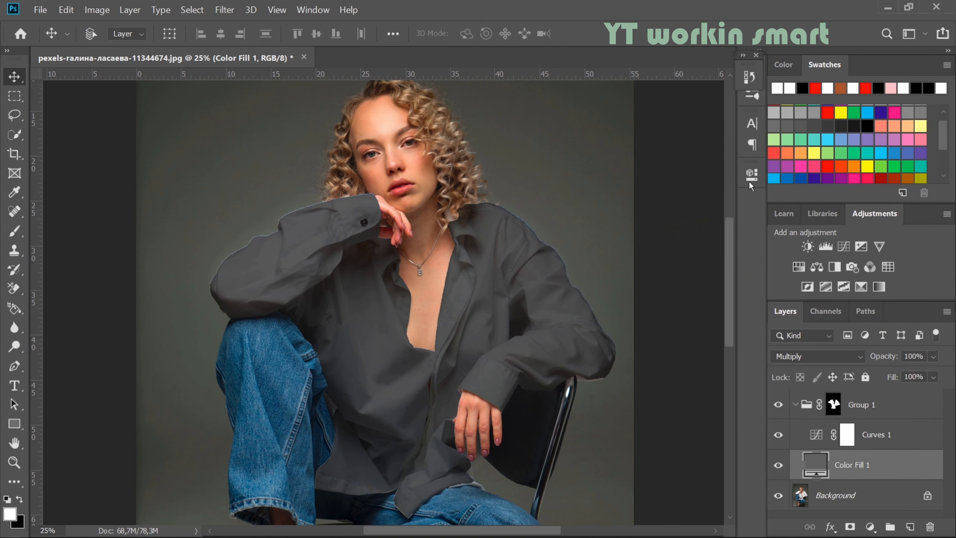
- Target the Group 1 layer mask and set up a 10 px Hard Round brush for cleaning up the shirt's edges
left_click(449, 279, "ctrl")
left_click(448, 279, "ctrl")
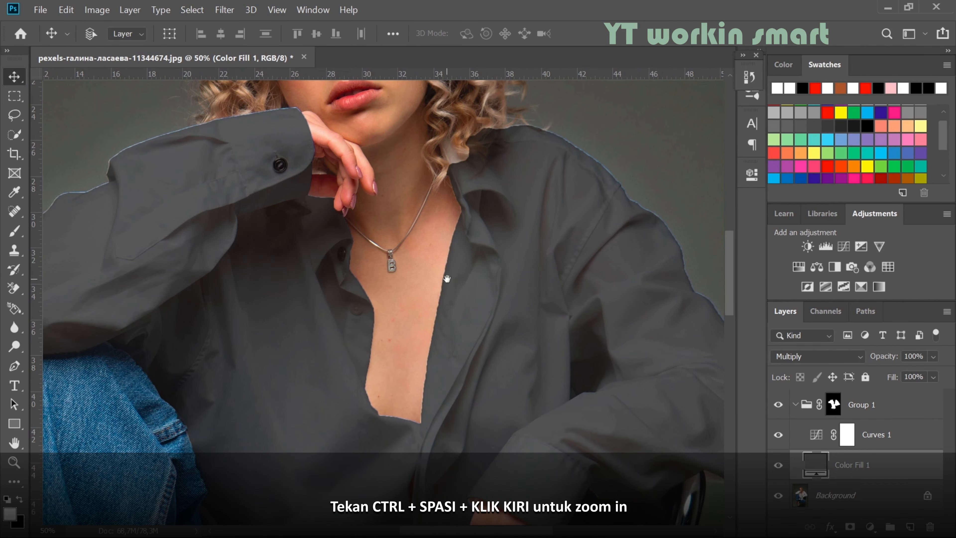
left_click_drag(336, 193, 367, 268)
left_click(275, 202, "ctrl")
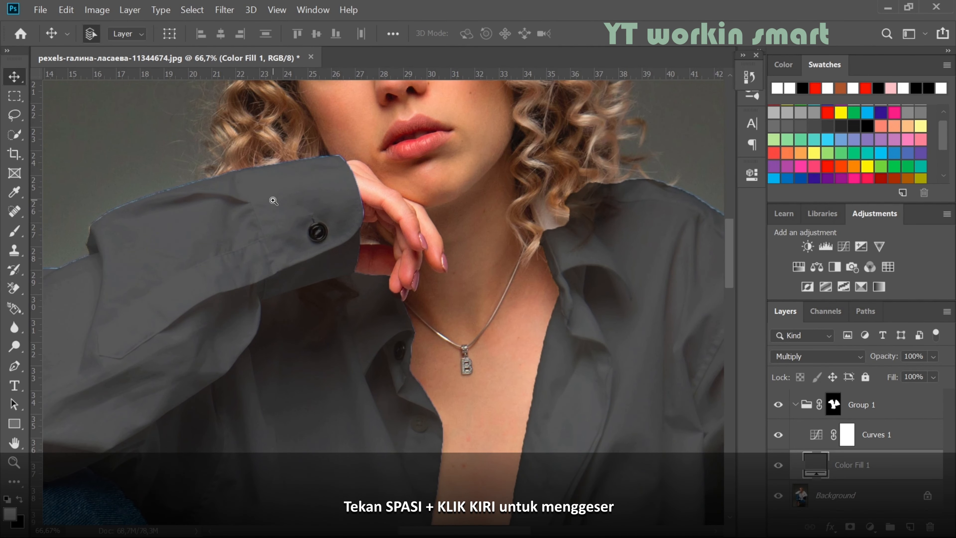
left_click(277, 200, "ctrl")
left_click_drag(277, 198, 443, 279)
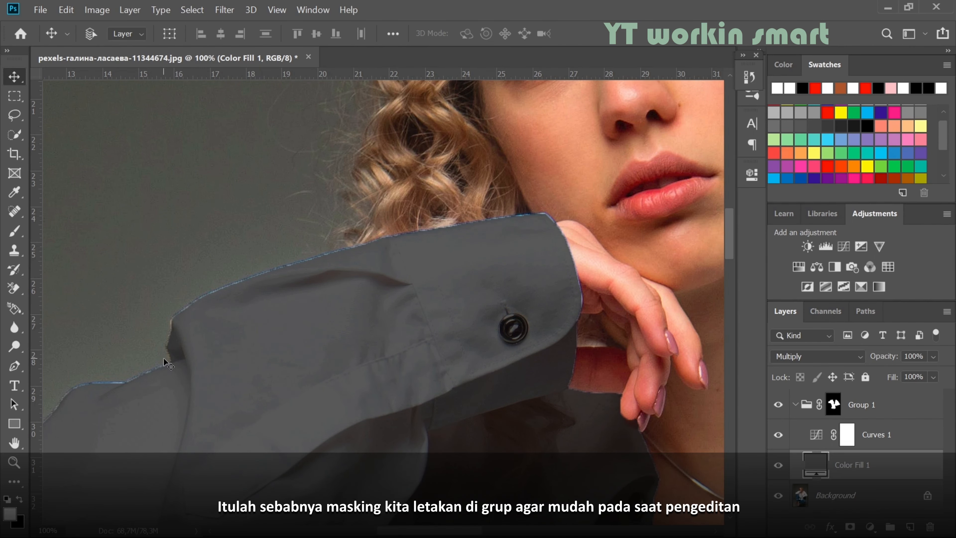
left_click(834, 405)
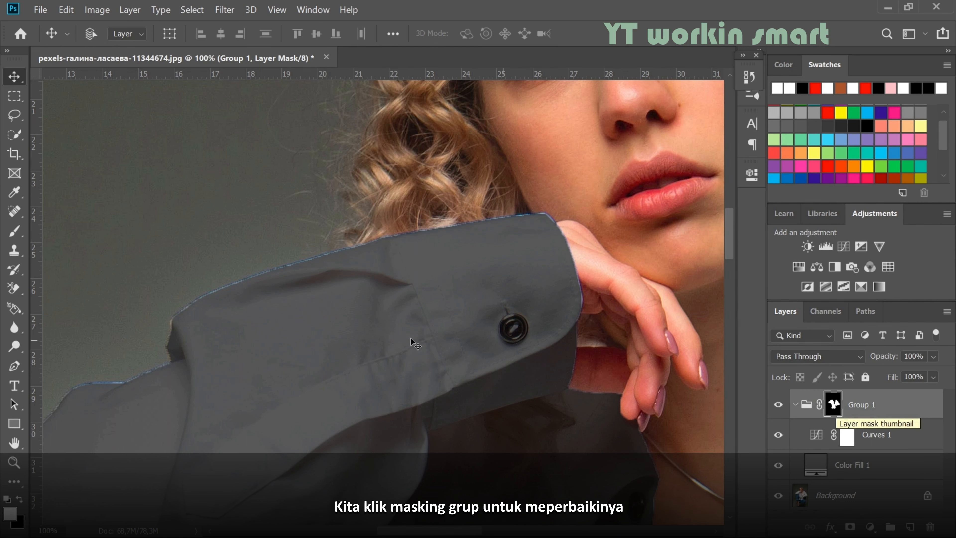
key("b")
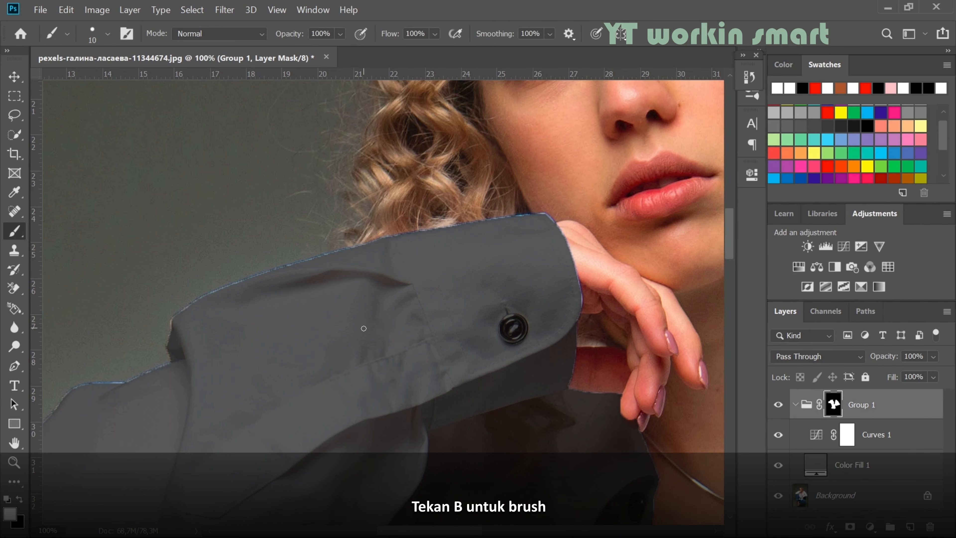
left_click(108, 34)
double_click(88, 236)
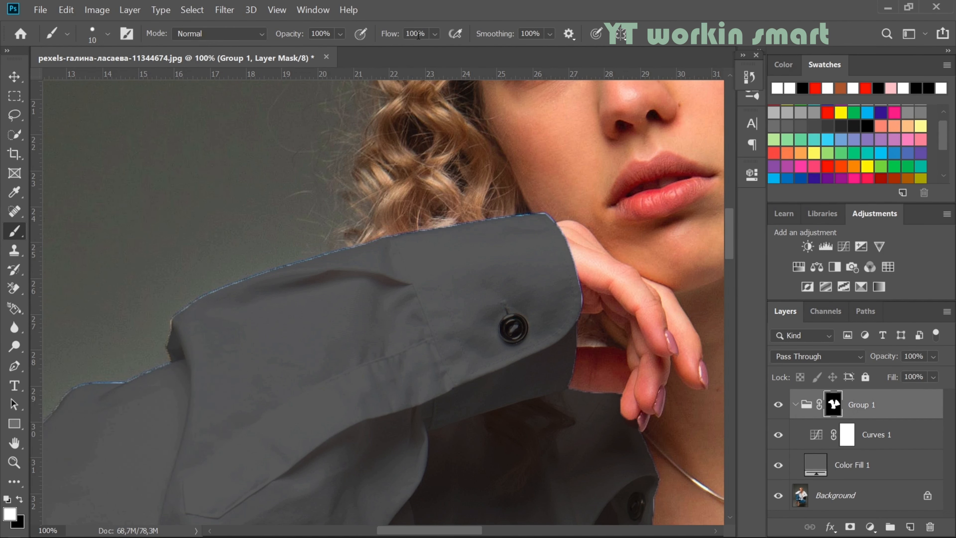
- Paint white straight-line strokes on the group mask along the cuff's edge beside the hand and its upper edge below the hair
left_click(598, 321, "ctrl")
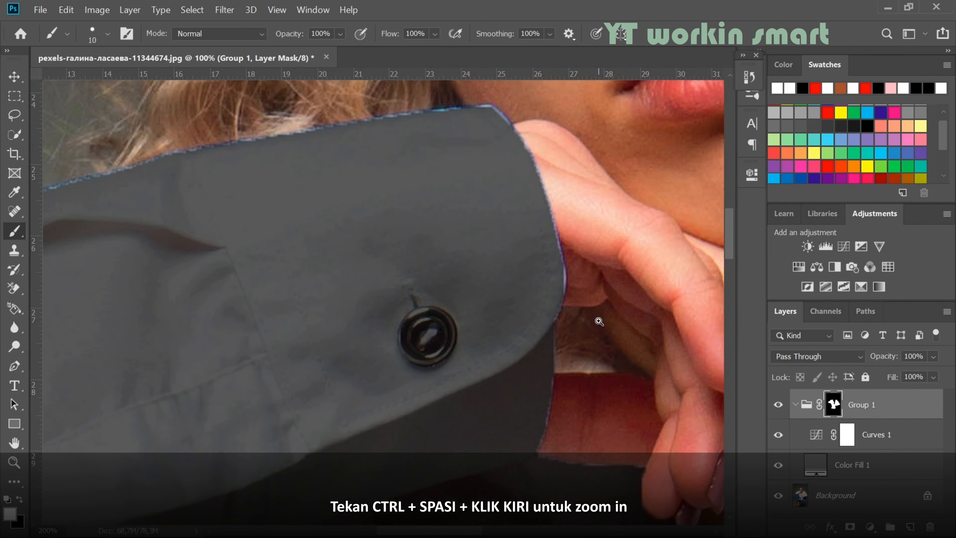
left_click(599, 320, "ctrl")
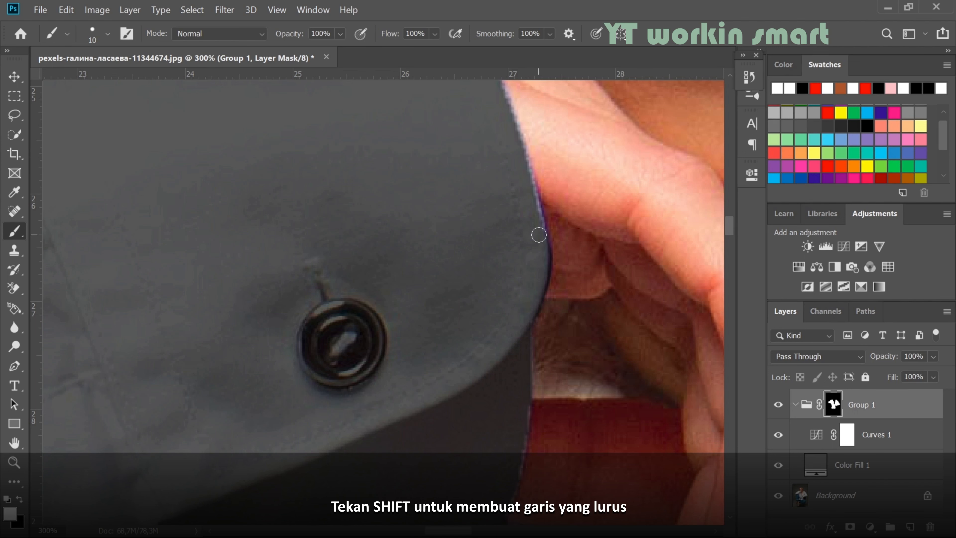
left_click_drag(502, 128, 572, 406)
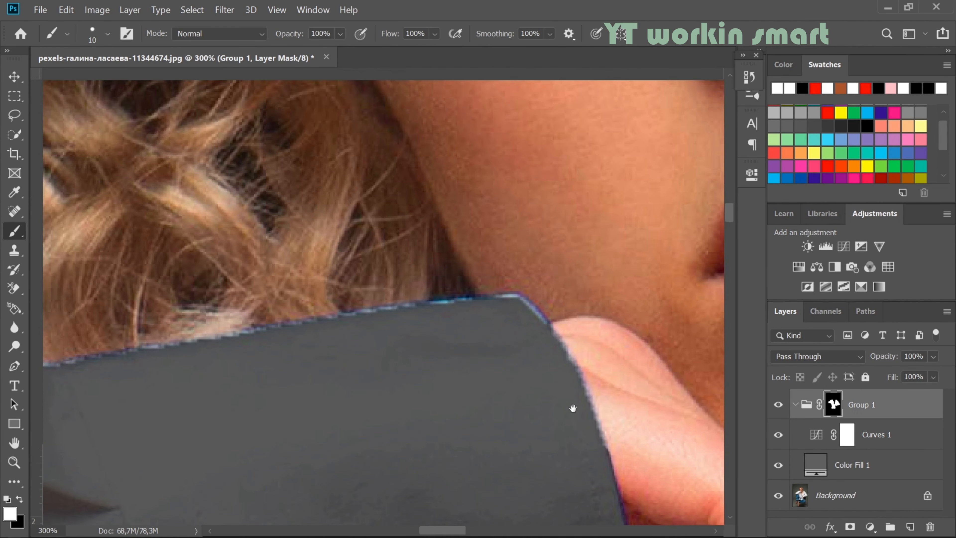
left_click(579, 393, "shift")
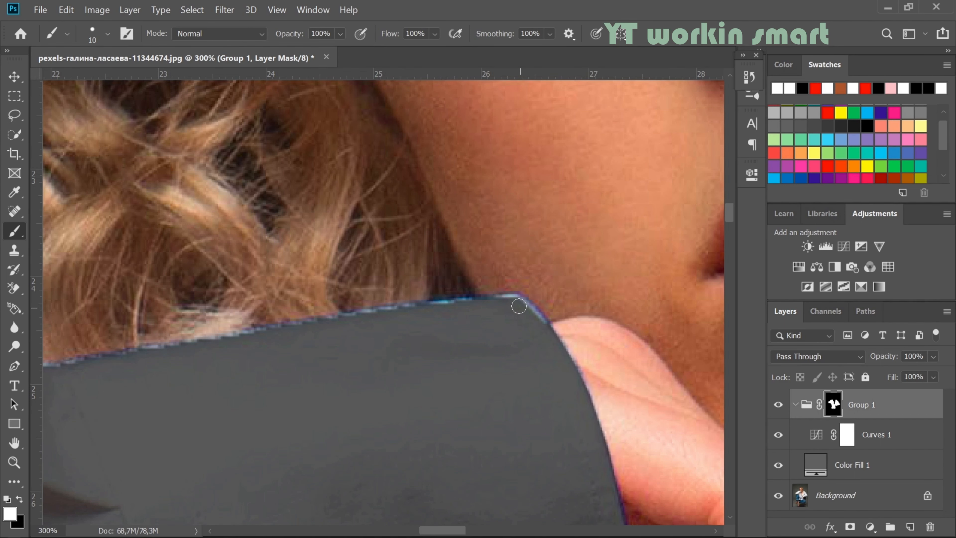
left_click_drag(542, 323, 597, 323)
left_click(579, 301, "shift")
left_click(383, 320, "shift")
left_click_drag(235, 350, 488, 332)
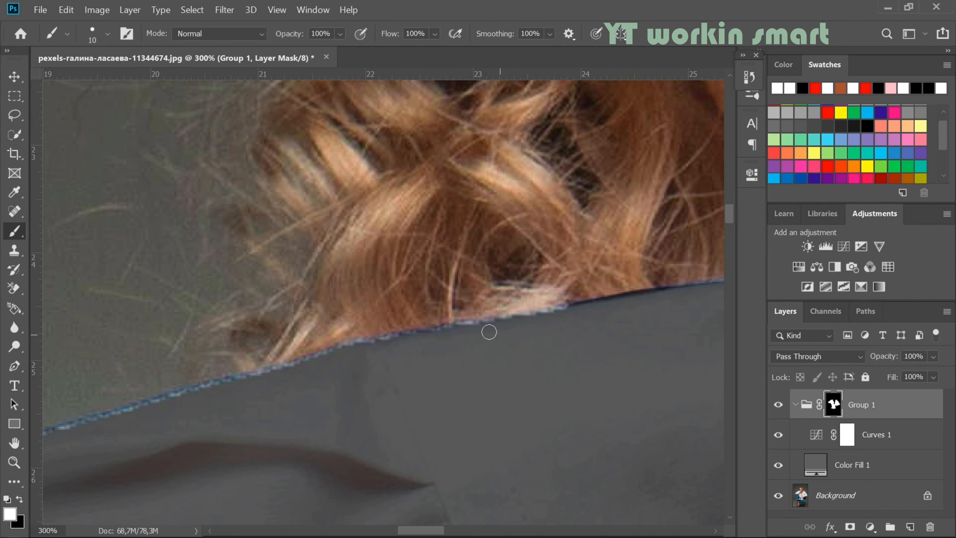
- Extend the white mask strokes along the forearm sleeve's upper edge to the notch at the sleeve fold
left_click(391, 343, "shift")
left_click_drag(230, 383, 510, 324)
left_click(393, 365, "shift")
left_click(277, 407, "shift")
left_click(177, 478, "shift")
left_click_drag(177, 478, 380, 212)
left_click(366, 290, "shift")
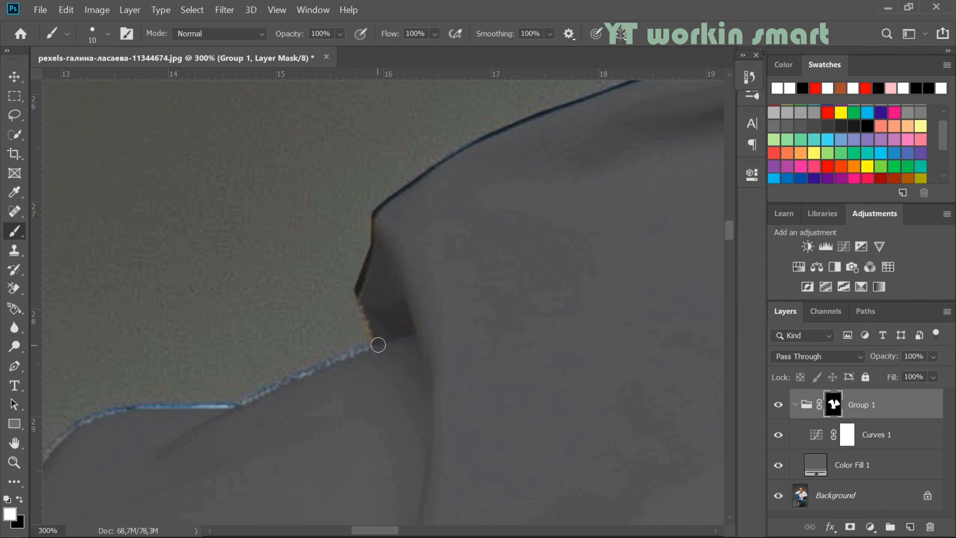
- Paint the mask white along the sleeve's outer edge from the fold notch toward the elbow
left_click(379, 345, "shift")
left_click(288, 385, "shift")
left_click_drag(244, 404, 455, 368)
left_click(322, 378, "shift")
left_click_drag(258, 427, 450, 254)
left_click(346, 339, "shift")
left_click(242, 393, "shift")
left_click_drag(176, 443, 406, 283)
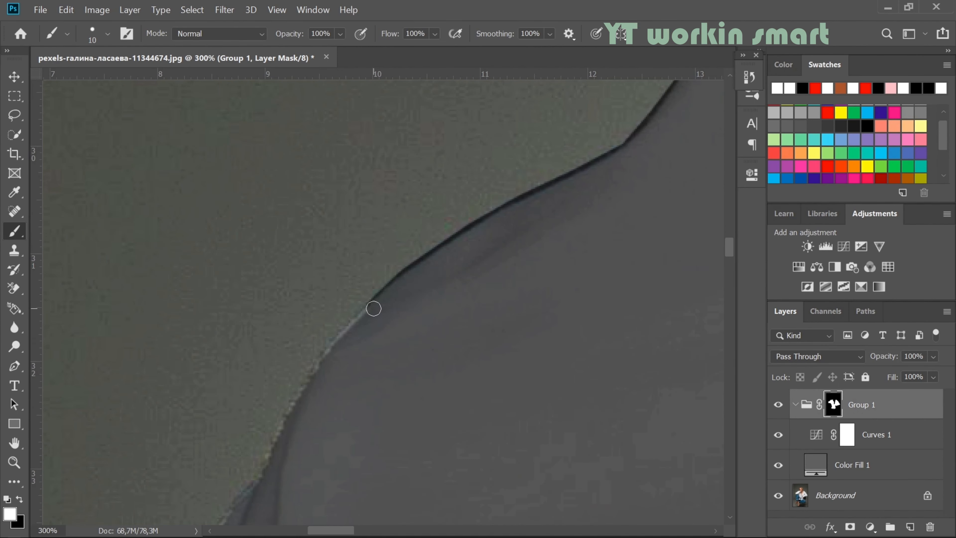
- Cover the uncoloured fringe around the elbow's outer curve with white straight-line mask strokes, down toward the jeans
left_click(326, 355, "shift")
left_click(292, 411, "shift")
left_click_drag(272, 459, 429, 239)
left_click(366, 343, "shift")
left_click(351, 419, "shift")
left_click_drag(356, 497, 357, 332)
left_click(394, 402, "shift")
left_click_drag(455, 490, 399, 342)
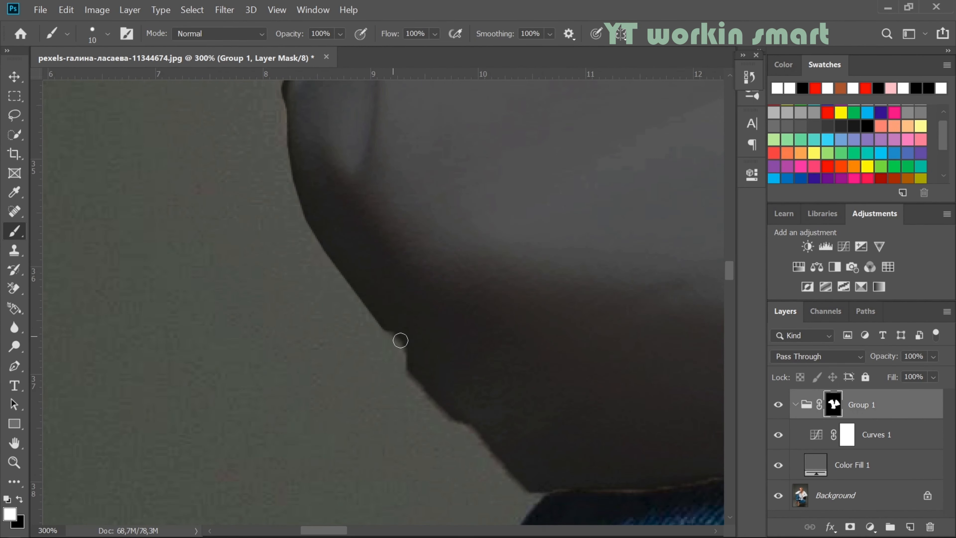
left_click(412, 367, "shift")
left_click(452, 411, "shift")
- Paint the mask white along the sleeve's underside where it meets the jeans at the knee
left_click_drag(543, 486, 315, 389)
left_click(399, 384, "shift")
left_click(511, 369, "shift")
left_click_drag(618, 357, 394, 355)
left_click(432, 352, "shift")
left_click(479, 348, "shift")
left_click(561, 325, "shift")
left_click(617, 300, "shift")
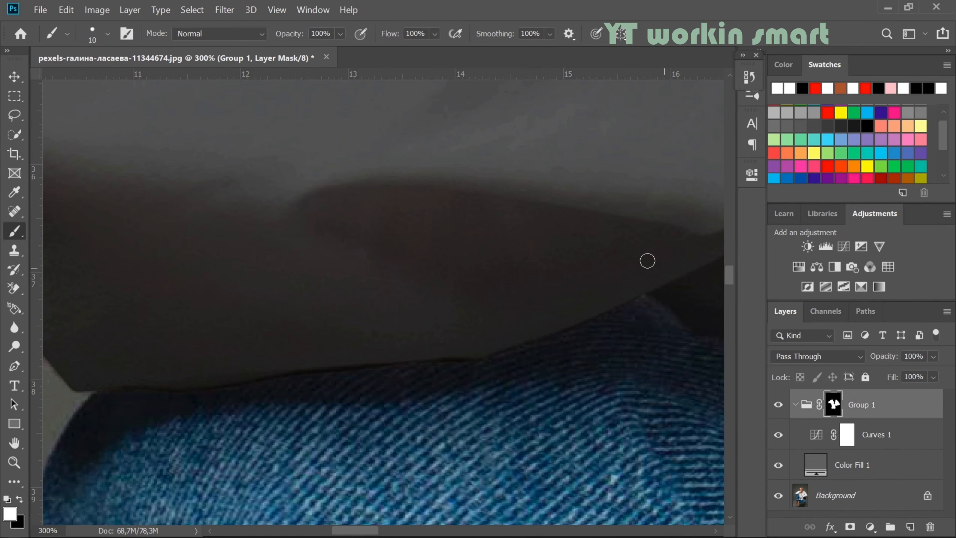
- With a 175 px Soft Round brush, paint white on the group mask over the uncoloured collar patch beneath the hair
left_click(551, 203, "alt")
left_click(549, 190, "alt")
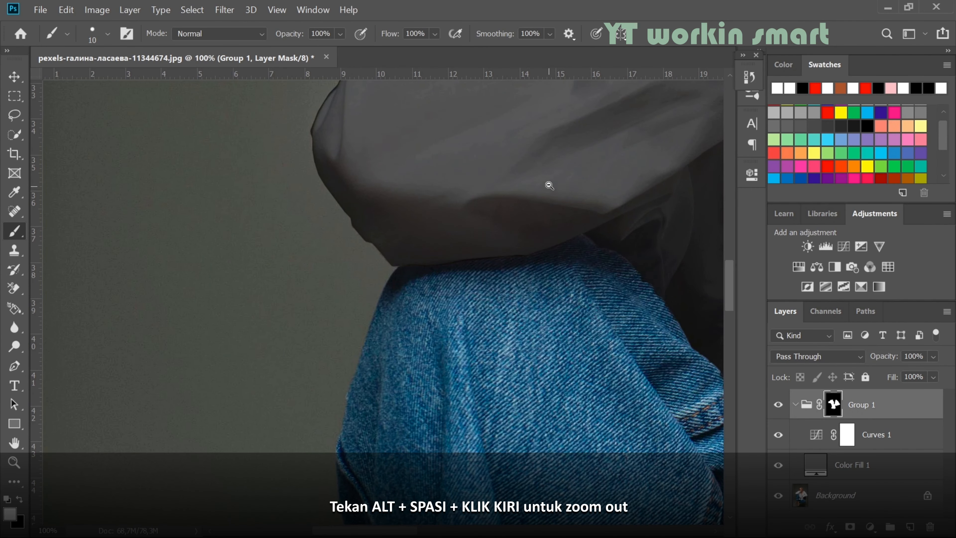
left_click_drag(549, 188, 357, 429)
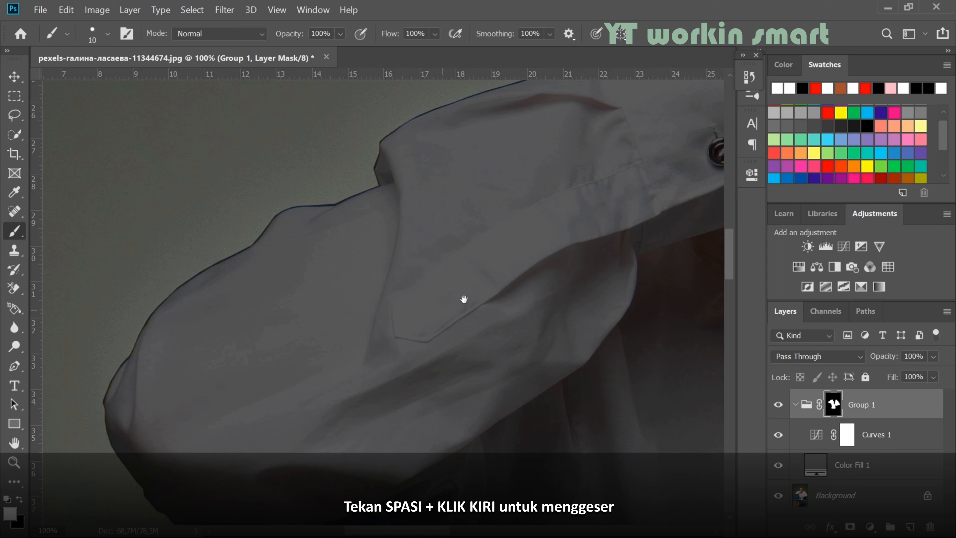
left_click_drag(532, 239, 239, 357)
left_click_drag(512, 291, 162, 181)
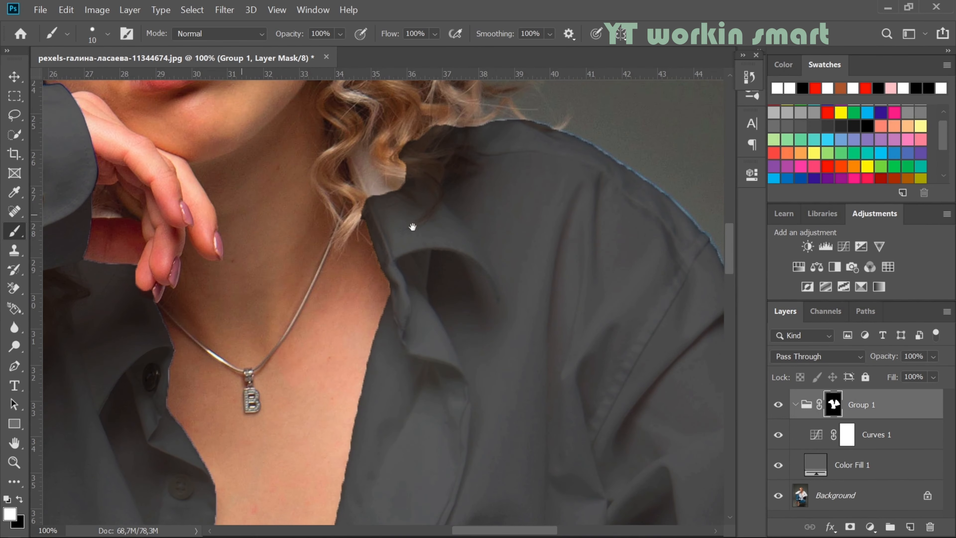
left_click_drag(412, 228, 384, 287)
left_click(372, 200, "ctrl")
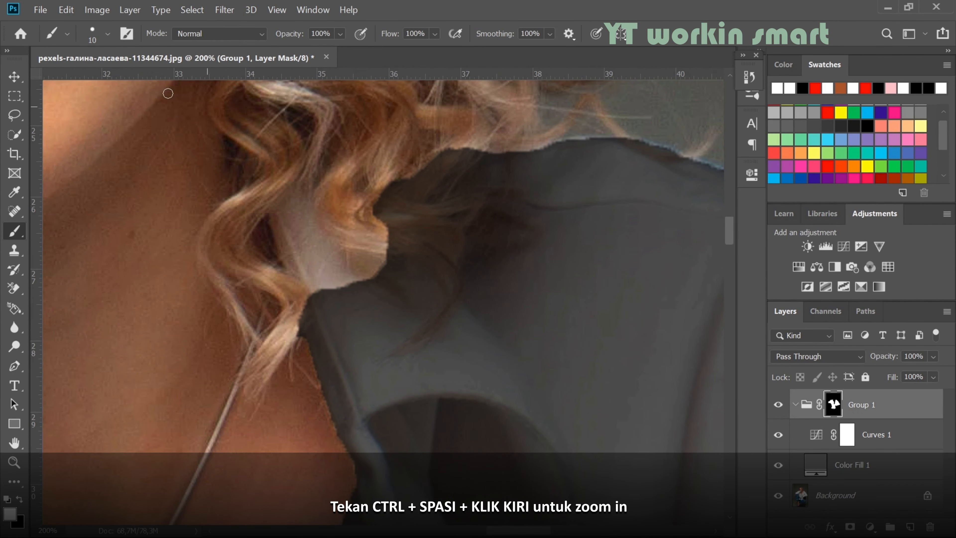
left_click(108, 34)
double_click(92, 194)
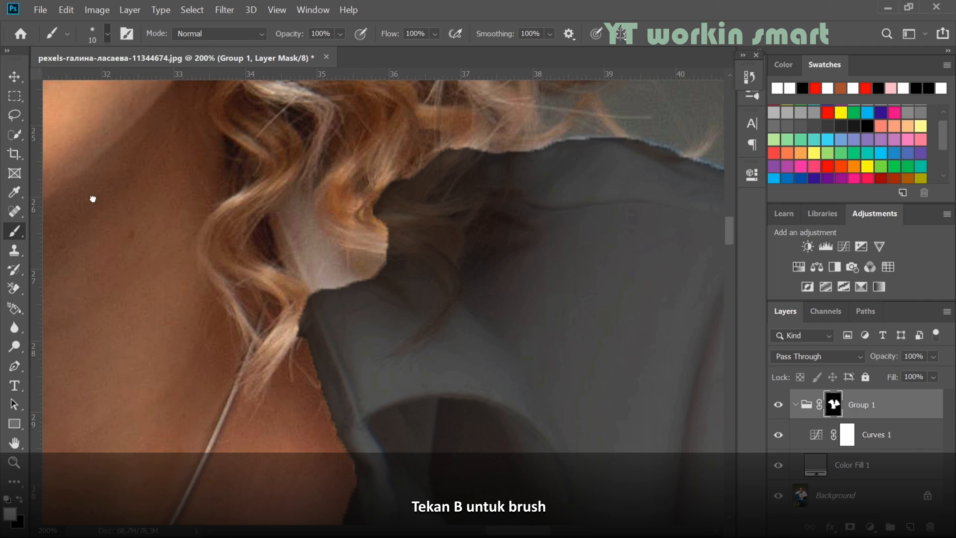
key("bracketright")
key("bracketright")
key("bracketright")
key("bracketright")
key("bracketright")
key("bracketright")
key("bracketright")
key("bracketright")
key("bracketright")
key("bracketright")
key("bracketright")
key("bracketright")
key("bracketright")
key("bracketright")
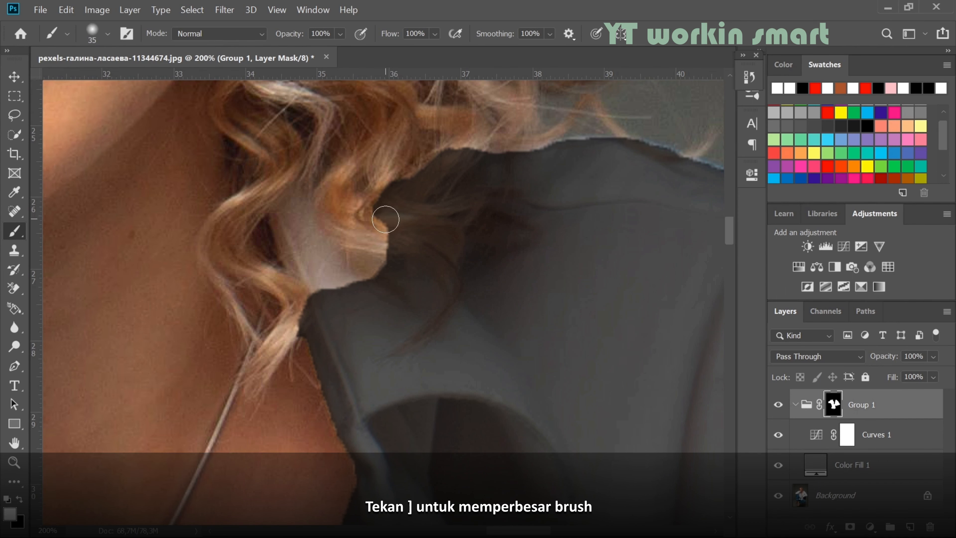
key("bracketright")
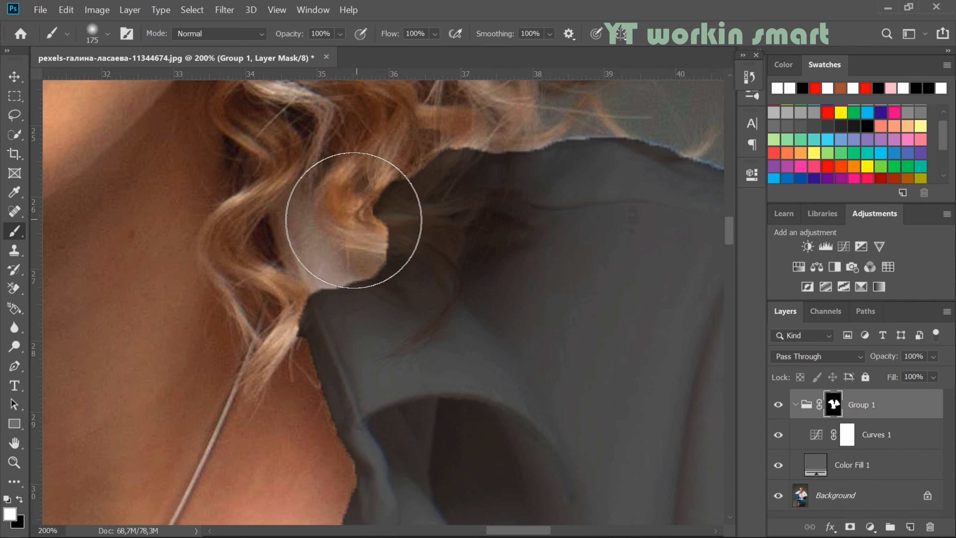
mouse_move(341, 215)
left_mouse_down()
mouse_move(342, 271)
mouse_move(374, 267)
left_mouse_up()
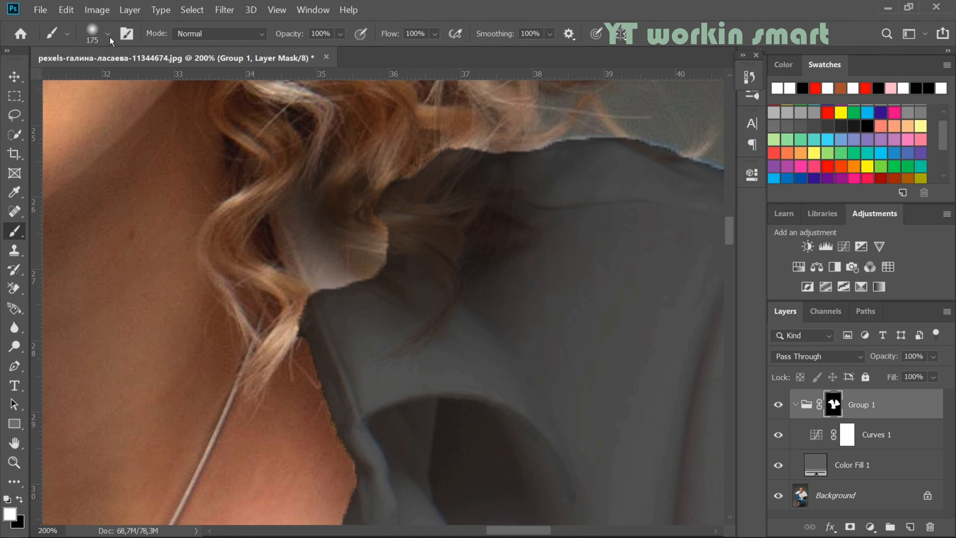
mouse_move(341, 192)
left_mouse_down()
mouse_move(337, 224)
mouse_move(356, 255)
left_mouse_up()
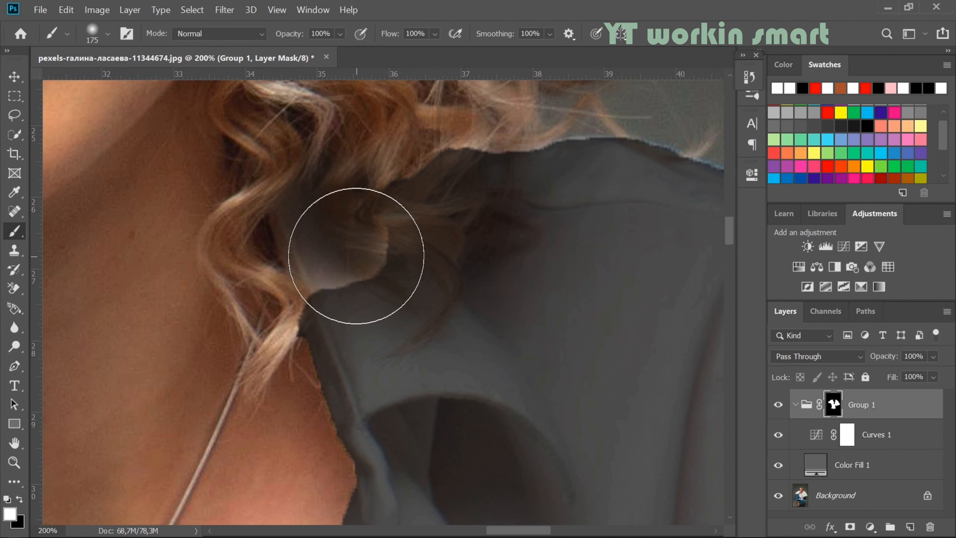
- Fill the collar patch beneath the hair on the group mask with white using a 125 px Hard Round brush
left_click(108, 34)
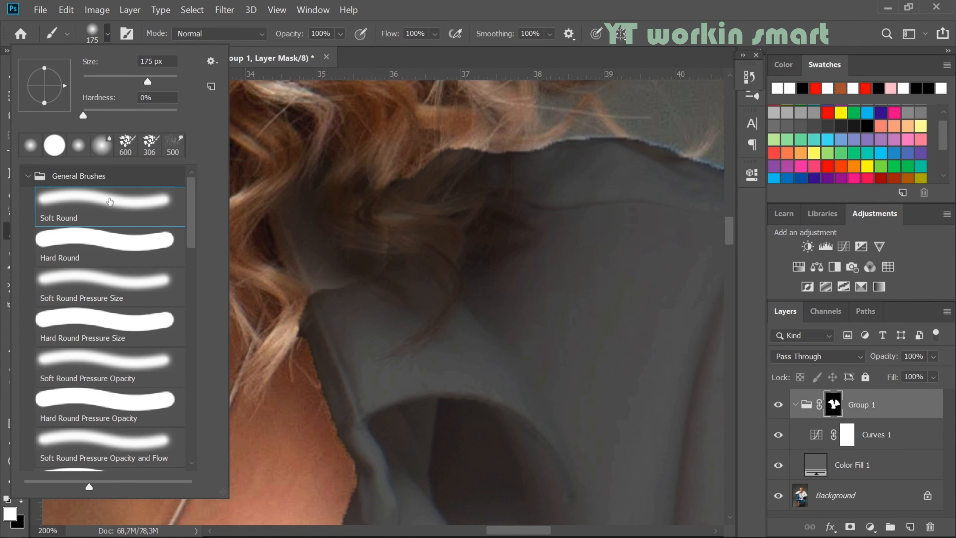
double_click(105, 241)
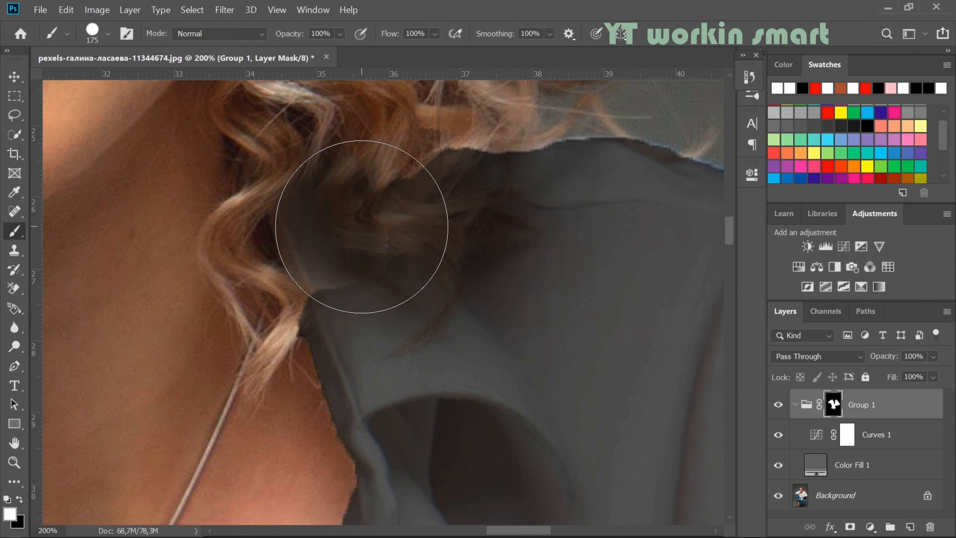
key("bracketleft")
key("bracketleft")
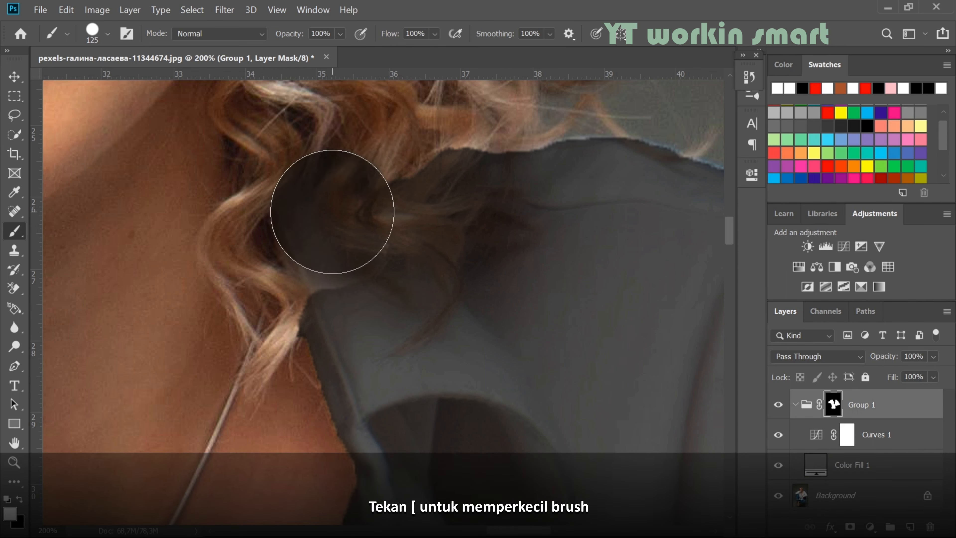
mouse_move(332, 212)
left_mouse_down()
mouse_move(365, 286)
mouse_move(381, 159)
mouse_move(353, 306)
left_mouse_up()
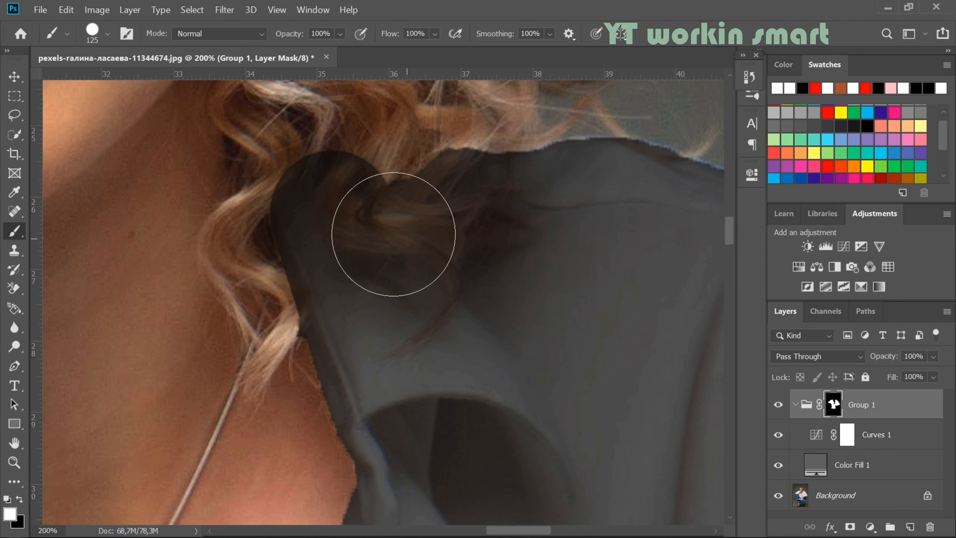
left_click_drag(334, 212, 332, 208)
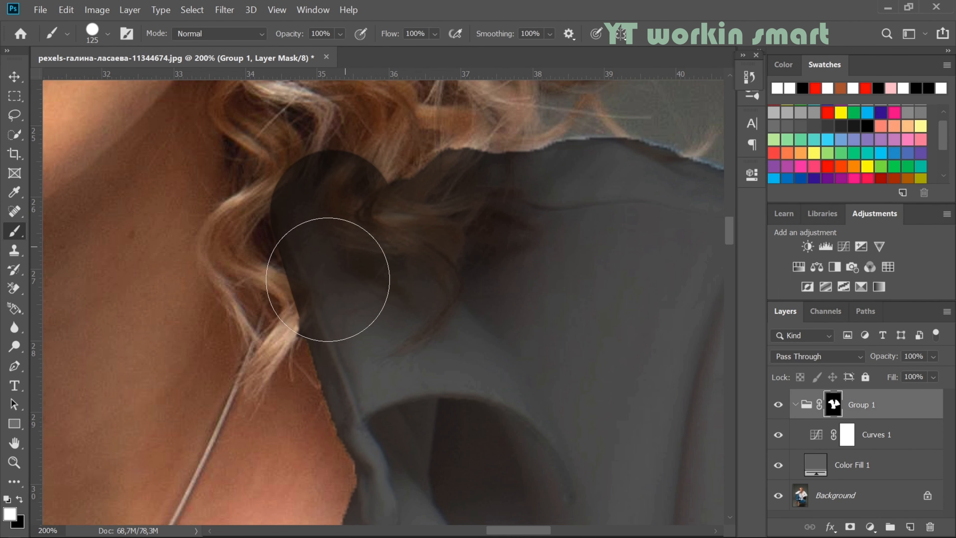
- Switch the mask brush to black and undo a test dab over the hair curl on the shoulder
key("x")
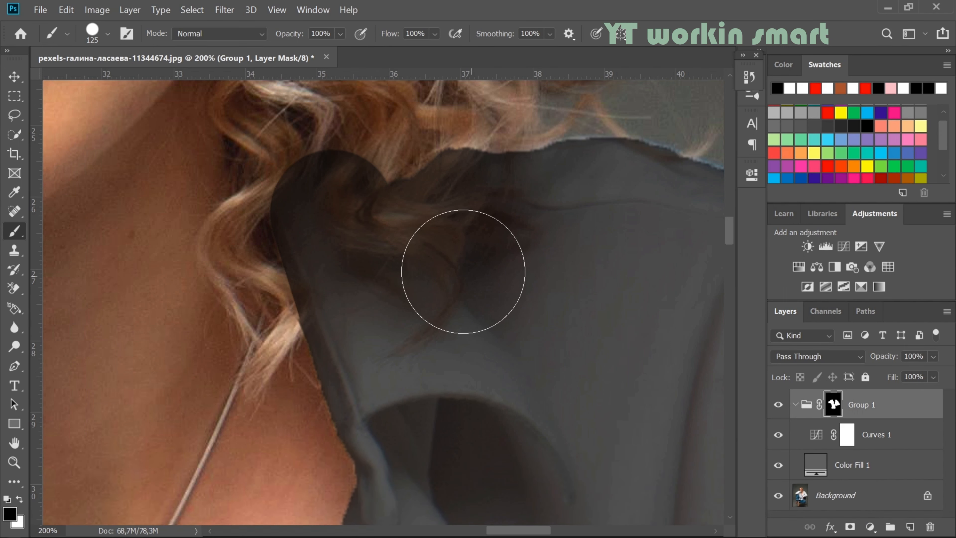
left_click(420, 224)
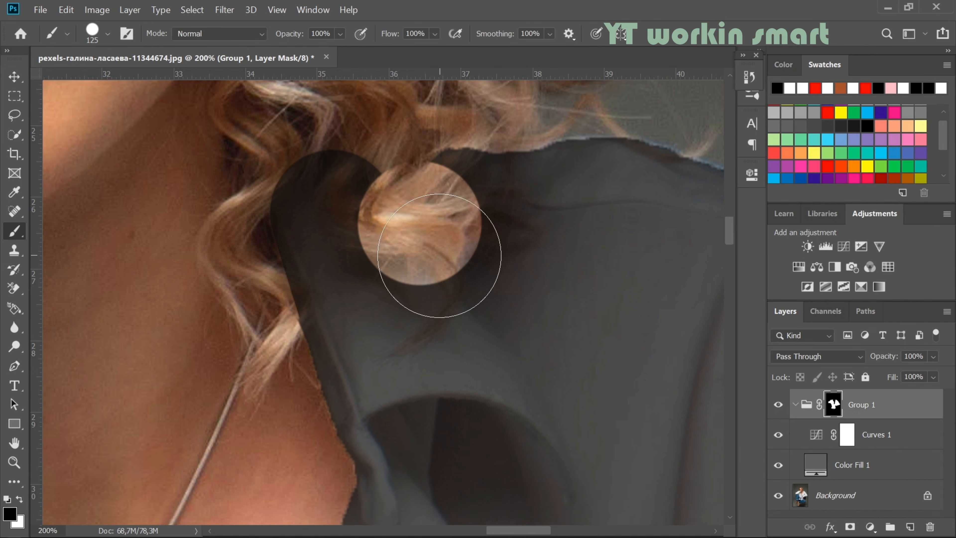
key("ctrl+z")
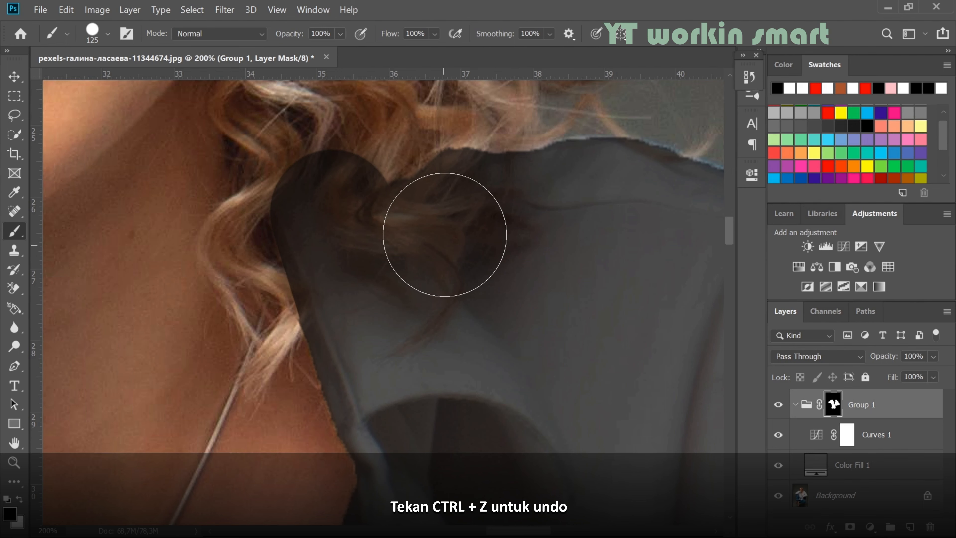
- With a 45 px Soft Round brush, paint black on the group mask along the main hair curl over the collar
key("x")
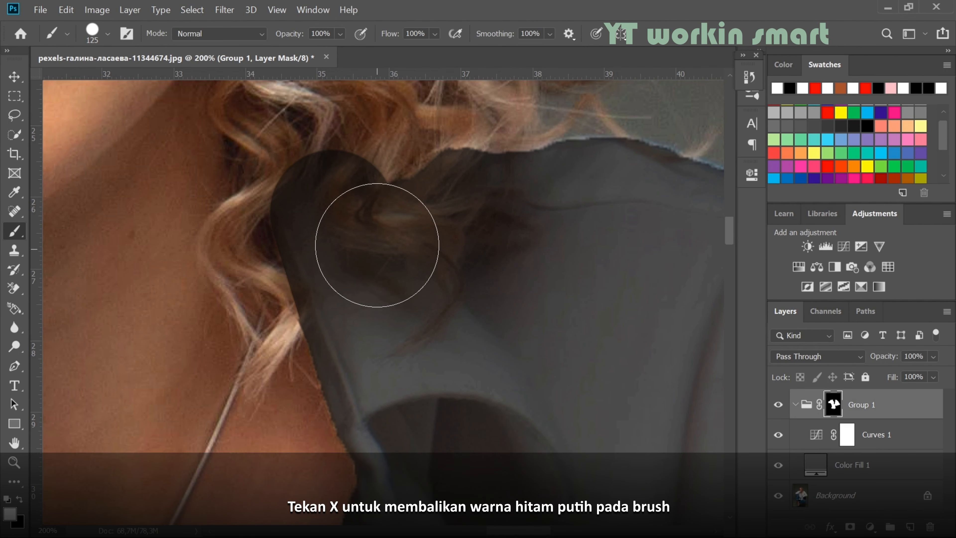
left_click(107, 34)
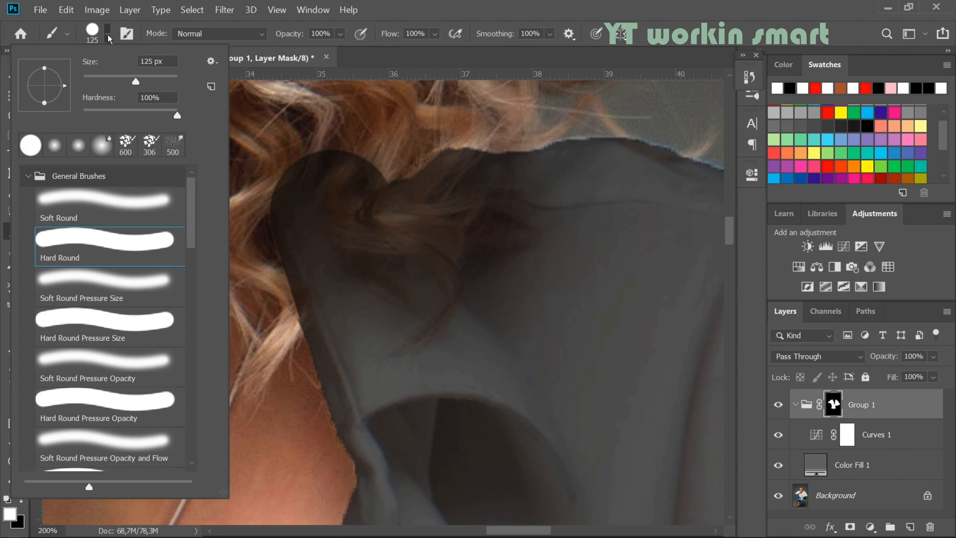
double_click(102, 203)
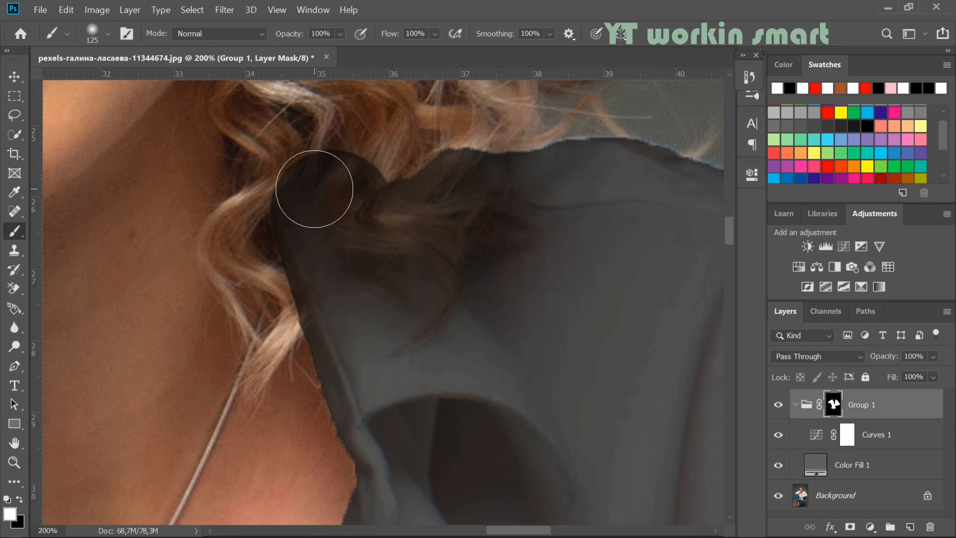
key("bracketleft")
key("bracketleft")
key("bracketleft")
key("bracketleft")
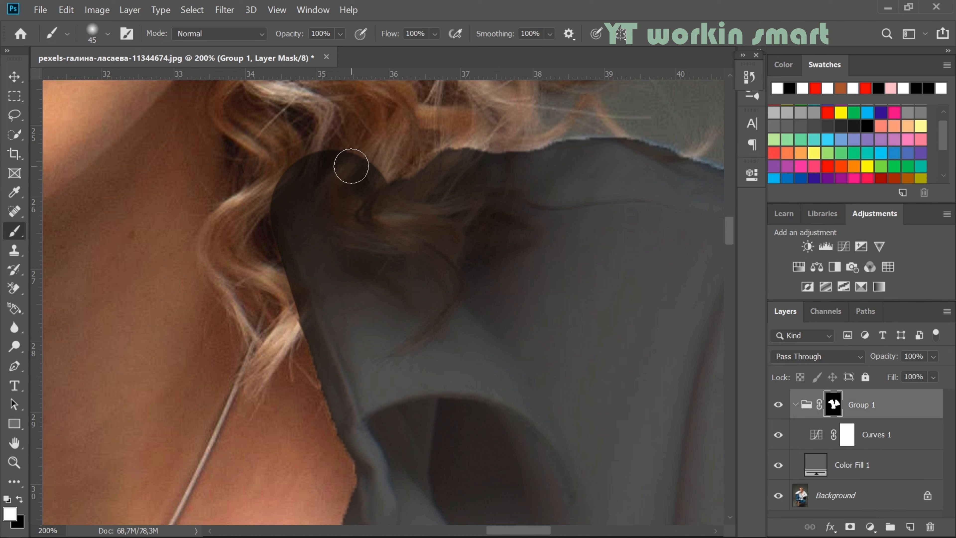
key("x")
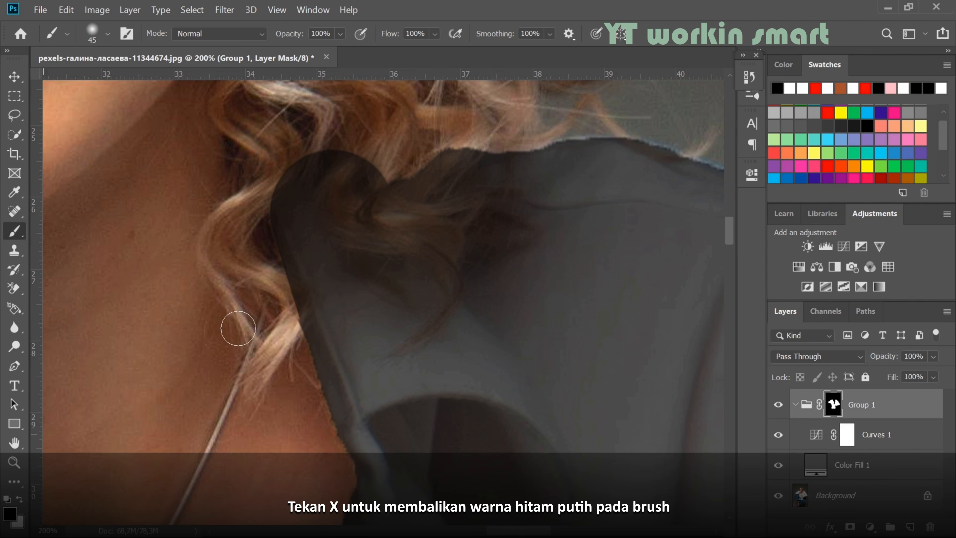
mouse_move(356, 167)
left_mouse_down()
mouse_move(352, 201)
mouse_move(409, 231)
mouse_move(409, 351)
mouse_move(386, 359)
left_mouse_up()
- With a 20 px brush, paint black on the mask over the finer strands branching from the curl onto the shoulder
key("bracketleft")
key("bracketleft")
key("bracketleft")
key("bracketleft")
key("bracketleft")
left_click_drag(447, 226, 419, 344)
left_click_drag(478, 153, 429, 207)
left_click_drag(461, 155, 414, 211)
mouse_move(421, 172)
left_mouse_down()
mouse_move(381, 216)
mouse_move(535, 217)
left_mouse_up()
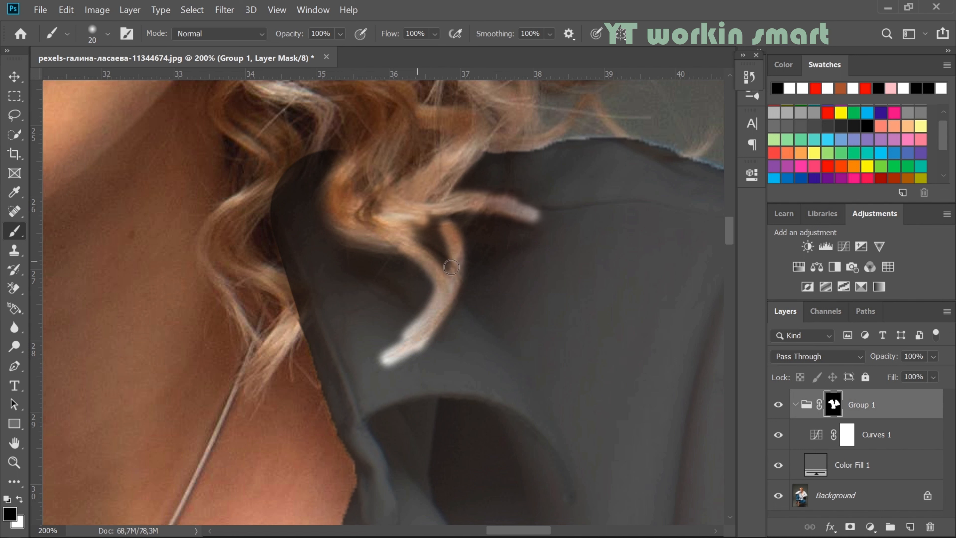
- Paint the mask black between the curl's strands, along its lower edge, and over the hair at the collar's upper corner
left_click_drag(418, 225, 451, 266)
mouse_move(433, 219)
left_mouse_down()
mouse_move(459, 270)
mouse_move(541, 225)
left_mouse_up()
mouse_move(468, 234)
left_mouse_down()
mouse_move(463, 284)
mouse_move(433, 335)
left_mouse_up()
left_click_drag(326, 184, 407, 251)
left_click_drag(324, 226, 416, 260)
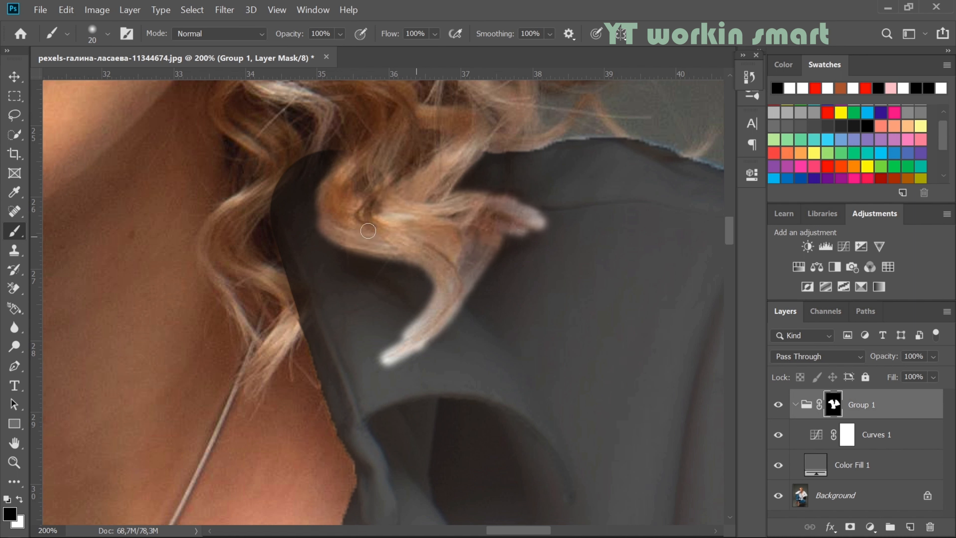
mouse_move(323, 145)
left_mouse_down()
mouse_move(260, 209)
mouse_move(288, 190)
left_mouse_up()
left_click_drag(330, 166, 323, 226)
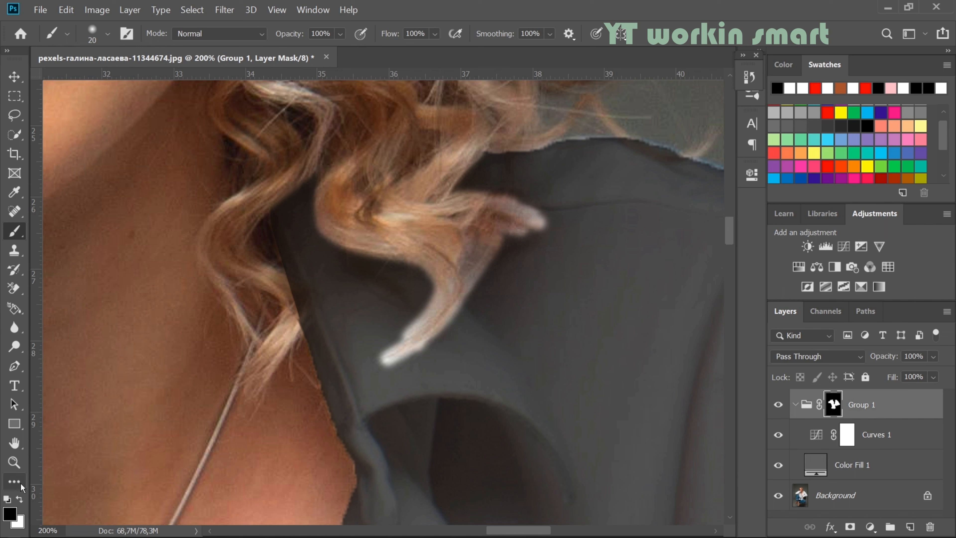
- Soften the curl's tips and outer edges by painting white on the mask with a 40 px brush at 50% opacity
key("x")
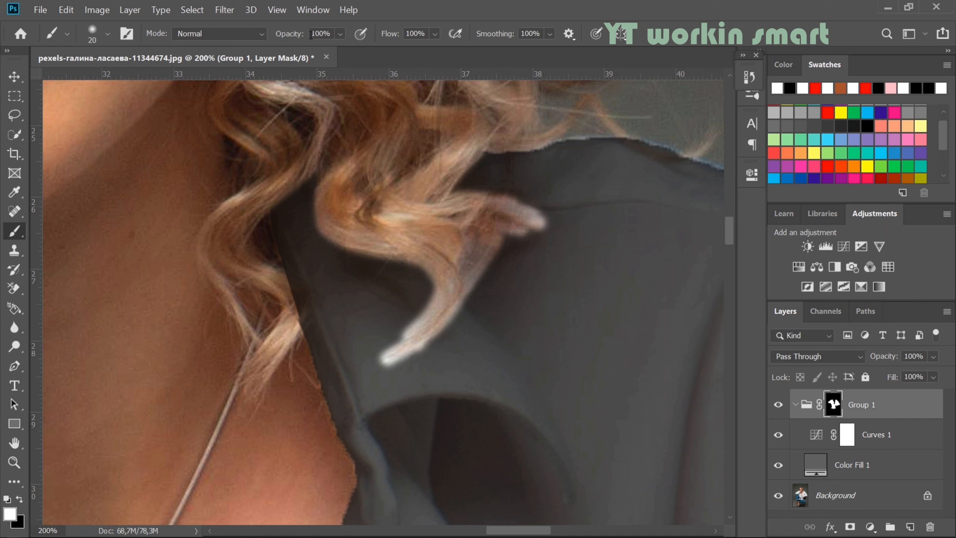
left_click_drag(306, 34, 295, 36)
key("bracketright")
mouse_move(469, 301)
left_mouse_down()
mouse_move(424, 362)
mouse_move(342, 389)
left_mouse_up()
left_click_drag(429, 358, 401, 384)
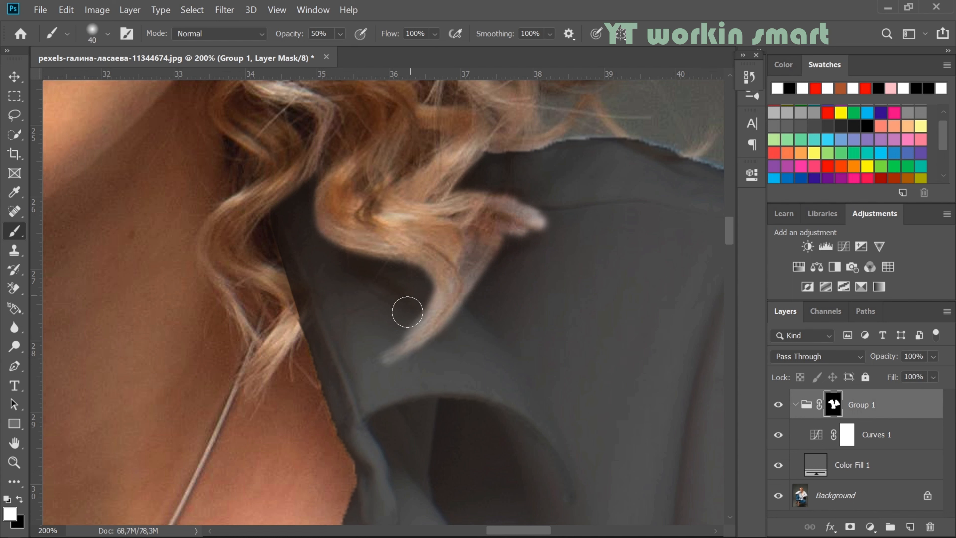
left_click_drag(405, 312, 336, 388)
left_click_drag(499, 260, 438, 357)
left_click_drag(480, 185, 579, 227)
left_click_drag(304, 195, 423, 292)
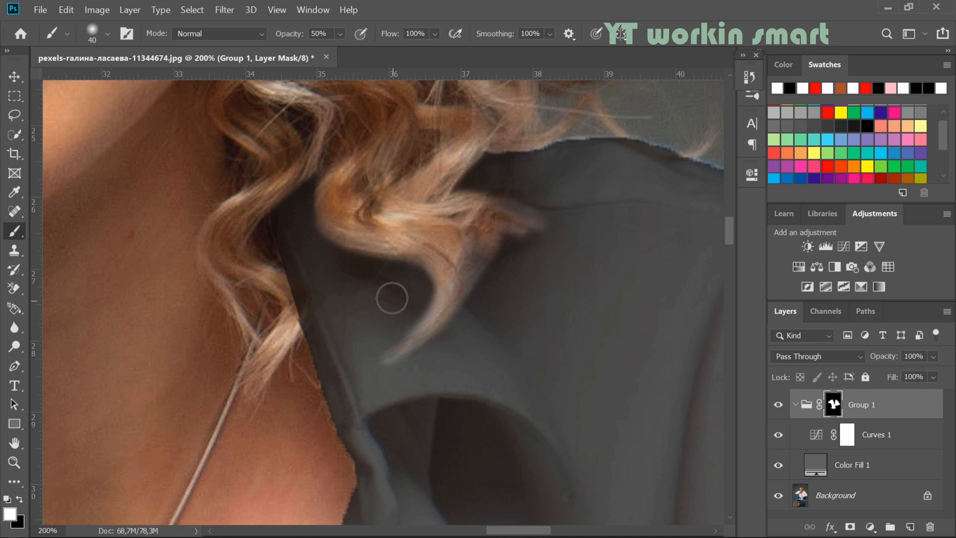
- Paint black at 100% opacity on the mask over the hair strands along the collar's neck edge, and fit the image on screen
left_click(19, 499)
left_click_drag(300, 34, 333, 34)
mouse_move(285, 283)
left_mouse_down()
mouse_move(295, 292)
mouse_move(281, 335)
left_mouse_up()
mouse_move(299, 292)
left_mouse_down()
mouse_move(308, 305)
mouse_move(280, 340)
left_mouse_up()
right_click(292, 258)
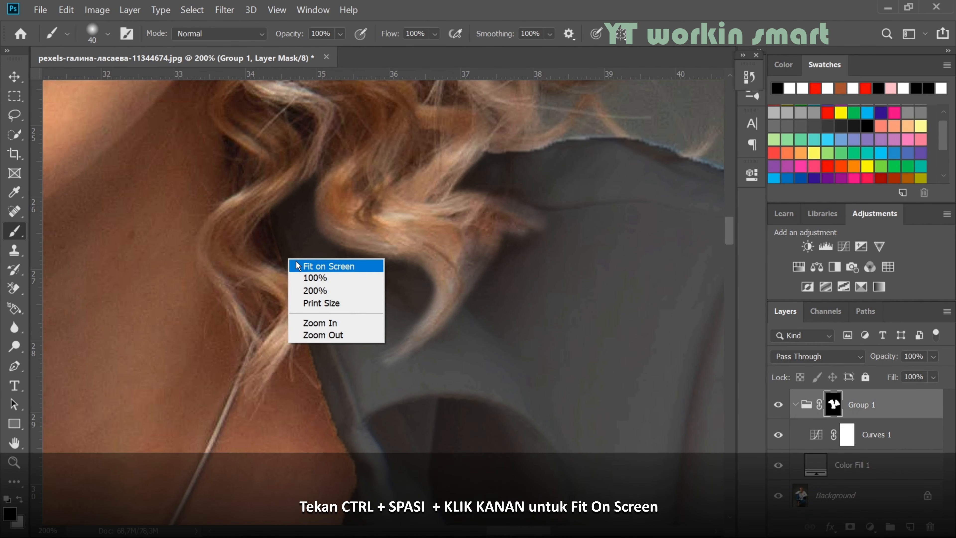
left_click(301, 265)
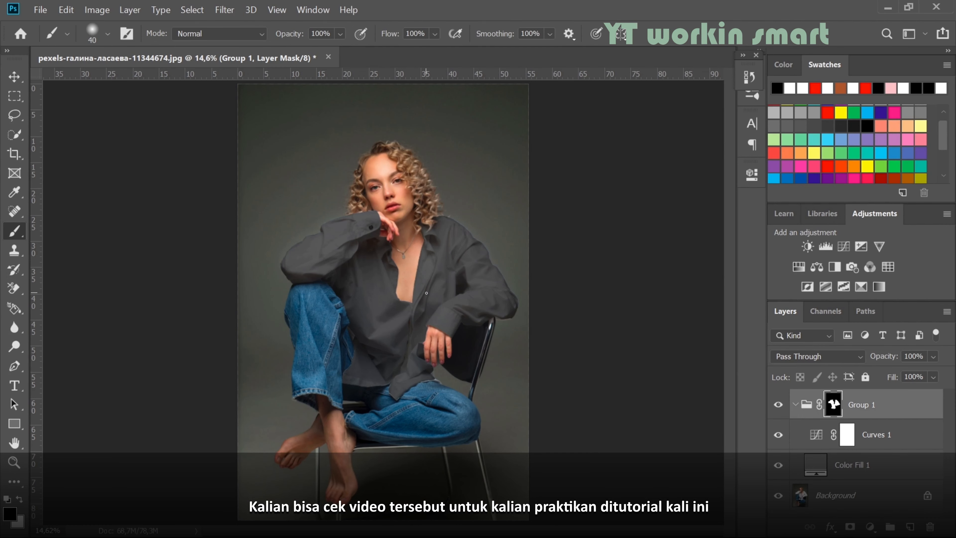
left_click(452, 404)
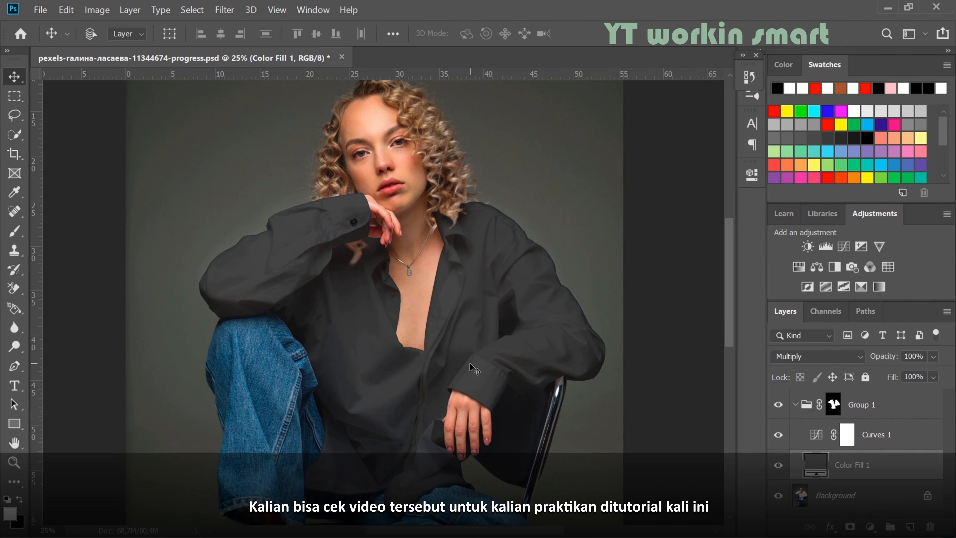
left_click(453, 404)
left_click(453, 404)
left_click_drag(453, 404, 450, 244)
left_click(432, 399, "alt")
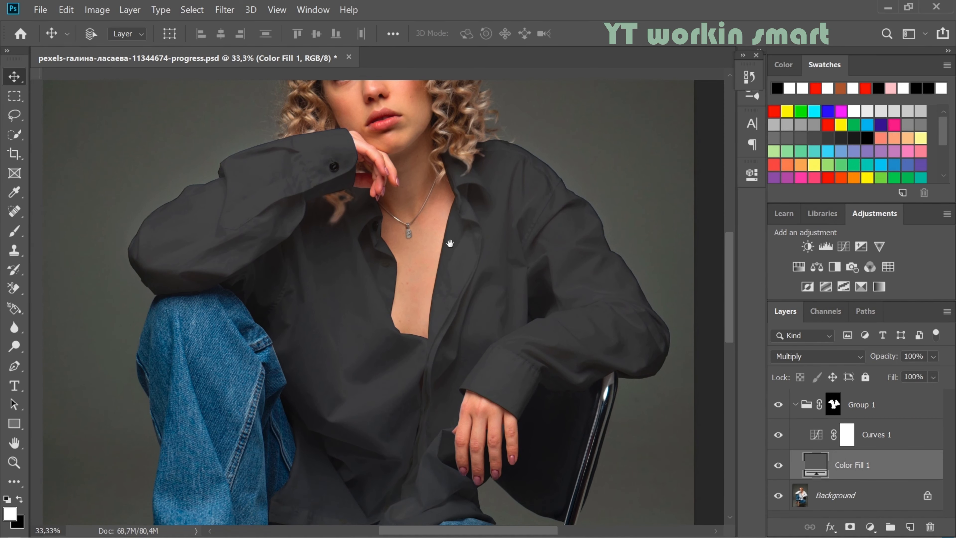